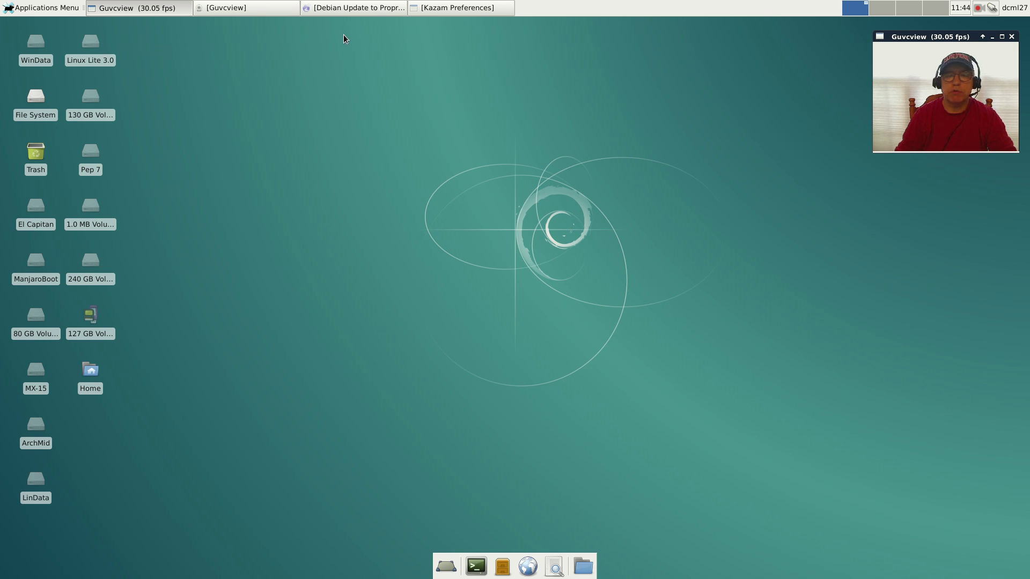
Switch to Iceweasel and open the commenter's Debian 8.5.0-live+nonfree amd64 iso-hybrid link in a new tab.
{"action": "left_click", "coordinate": [345, 12]}
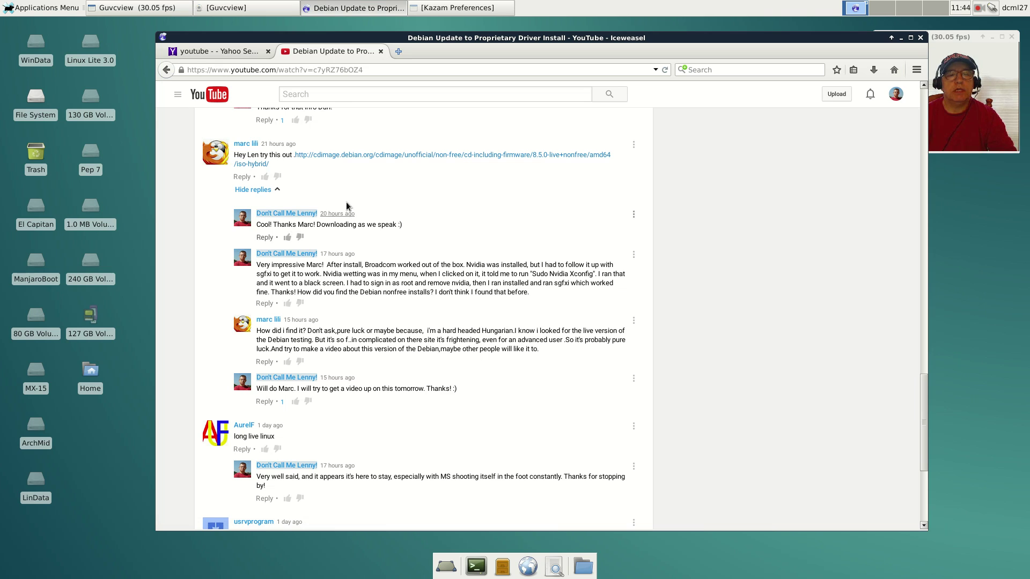
{"action": "right_click", "coordinate": [374, 157]}
{"action": "left_click", "coordinate": [391, 162]}
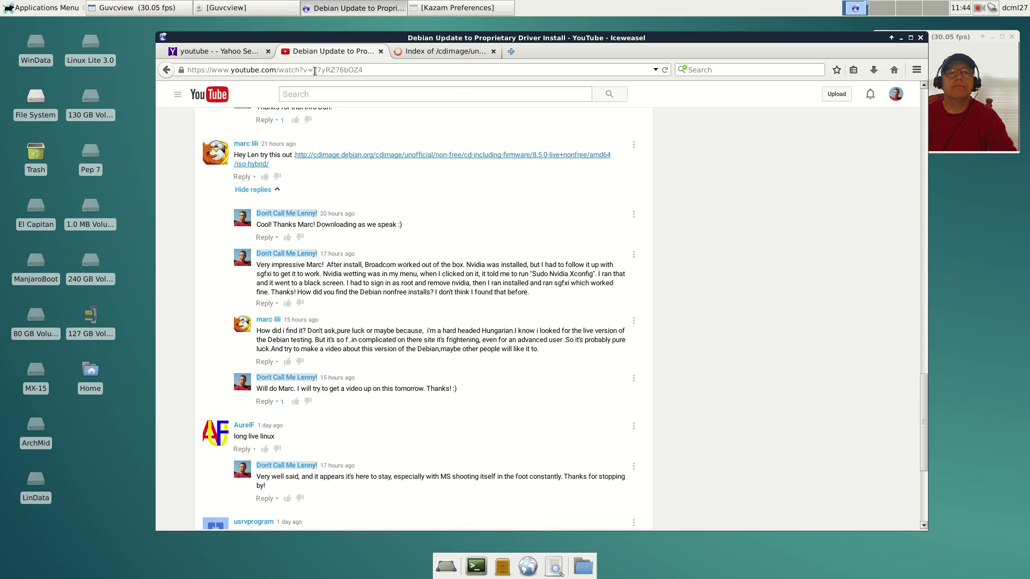
{"action": "left_click", "coordinate": [420, 52]}
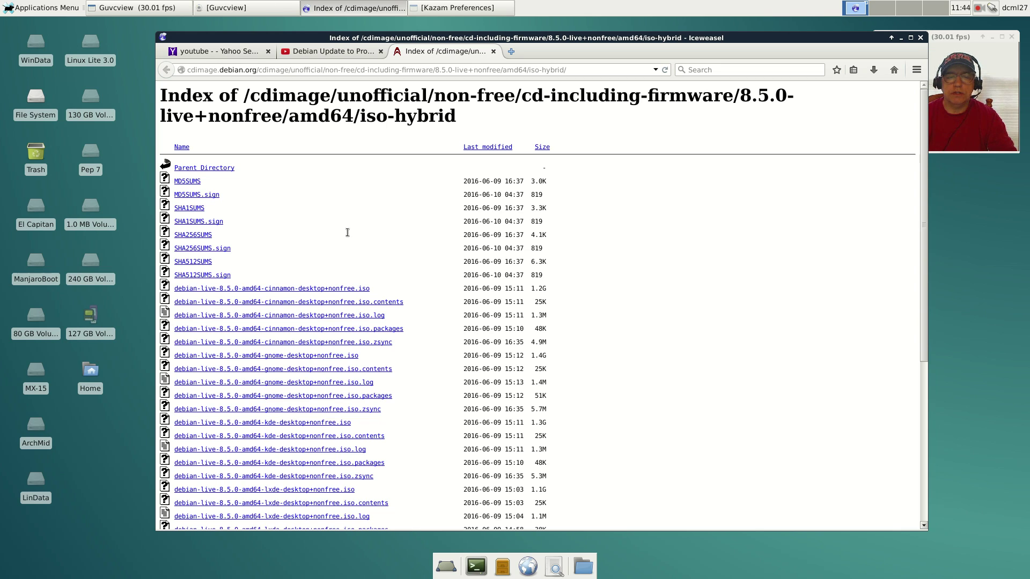
Look through the non-free live ISO listing down to the xfce images, and minimize the browser.
{"action": "left_click_drag", "start_coordinate": [530, 37], "coordinate": [407, 40]}
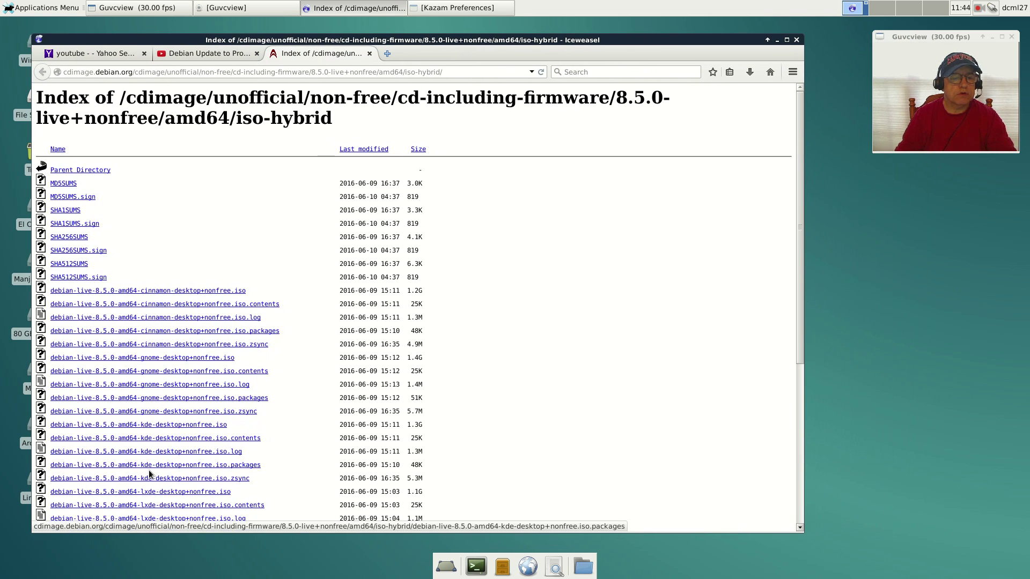
{"action": "scroll", "coordinate": [156, 429], "scroll_direction": "down", "scroll_amount": 6}
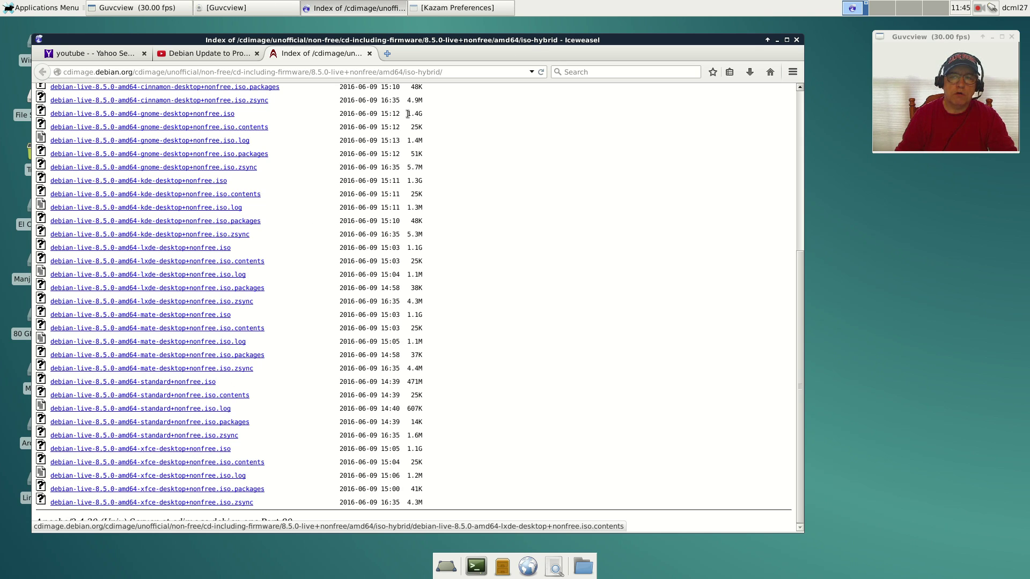
{"action": "left_click", "coordinate": [776, 41]}
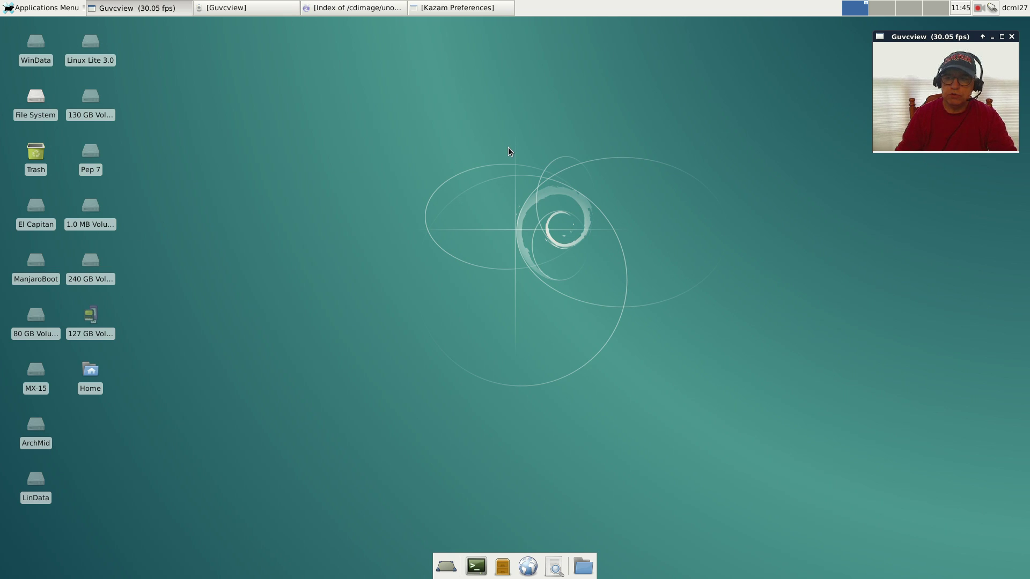
Connect to the Wi-Fi network Mac_2GEXT with its password and dismiss the connection notification.
{"action": "left_click", "coordinate": [992, 9]}
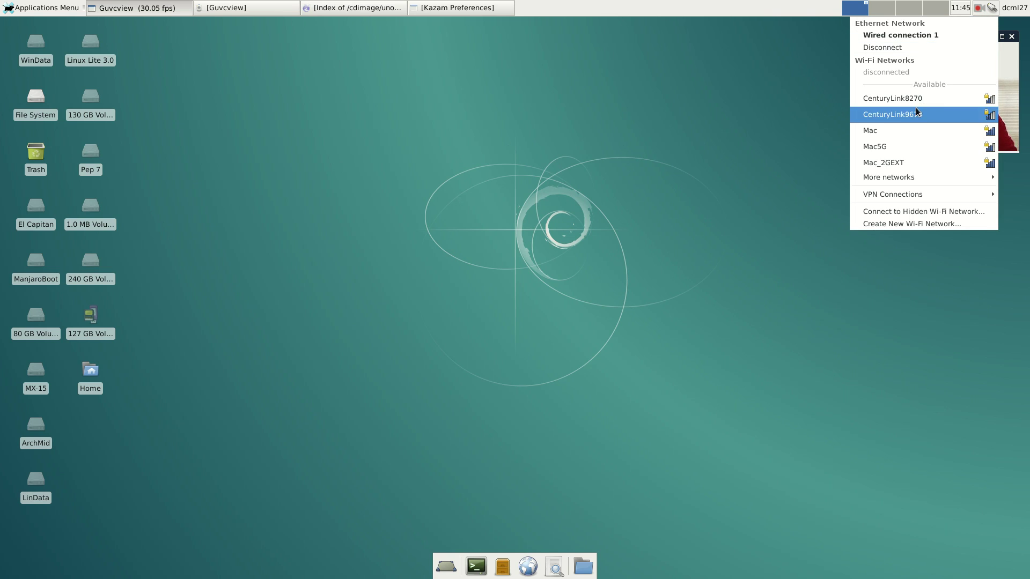
{"action": "left_click", "coordinate": [885, 163]}
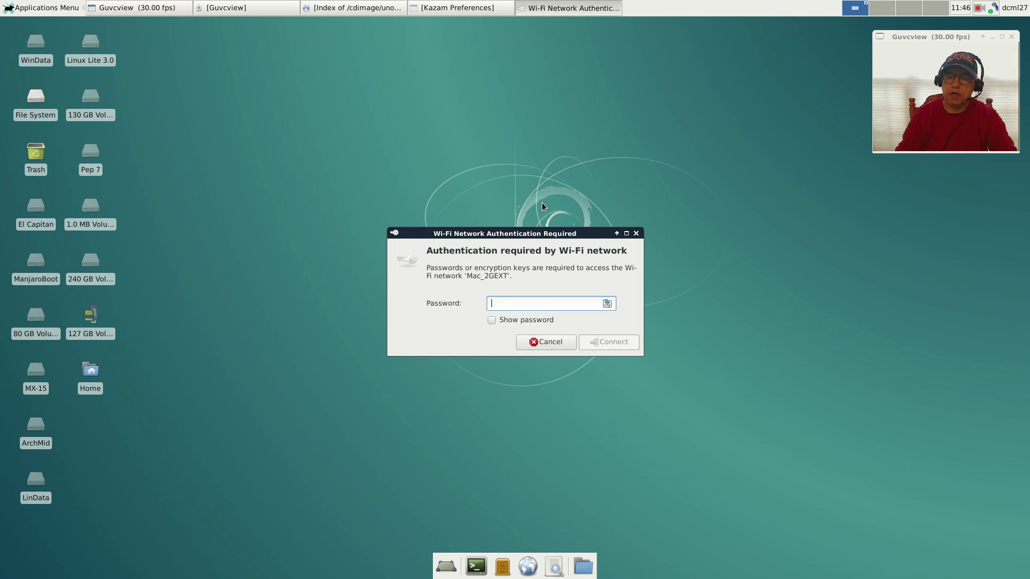
{"action": "left_click_drag", "start_coordinate": [527, 235], "coordinate": [469, 192]}
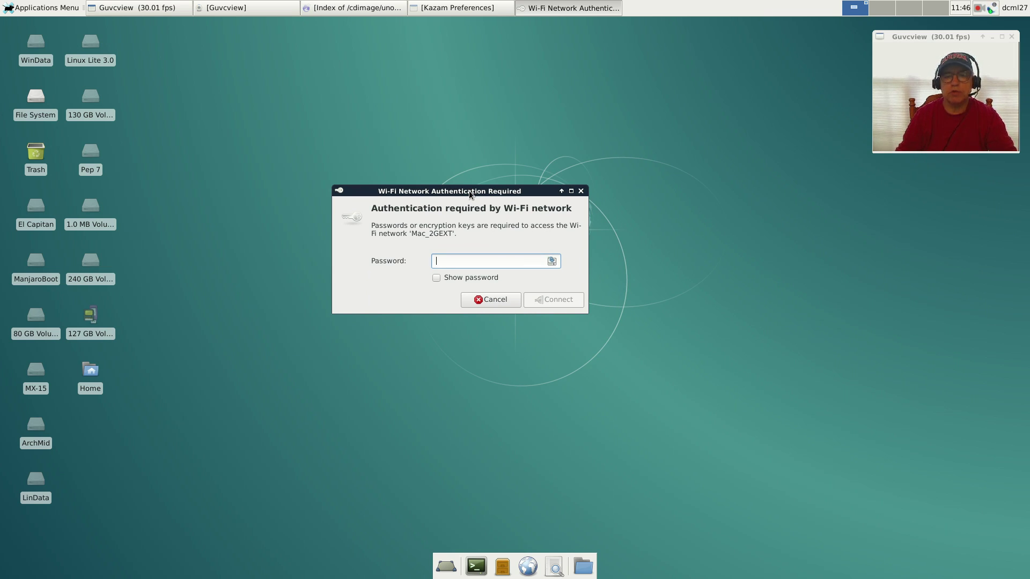
{"action": "type", "text": "••••"}
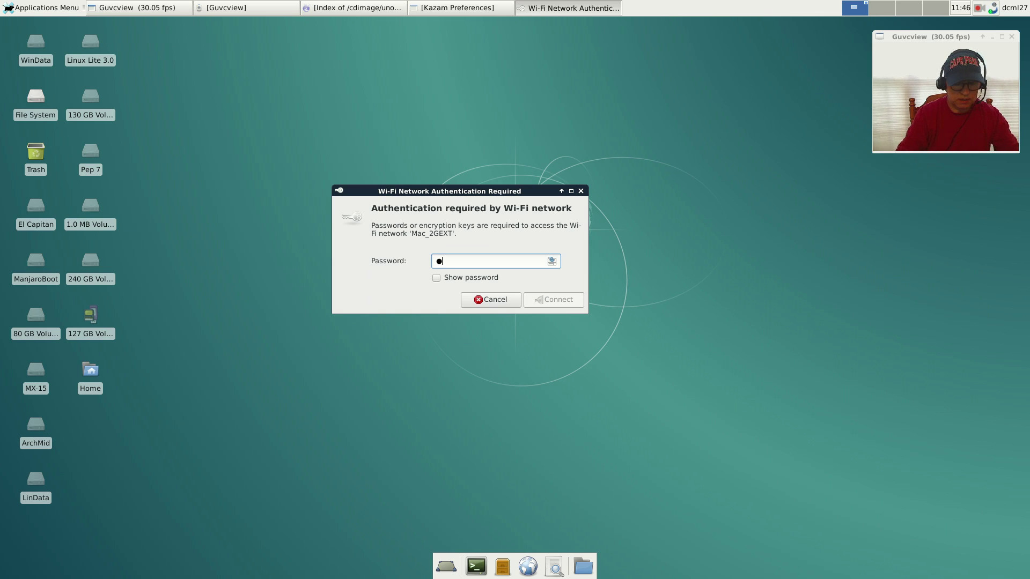
{"action": "type", "text": "••••"}
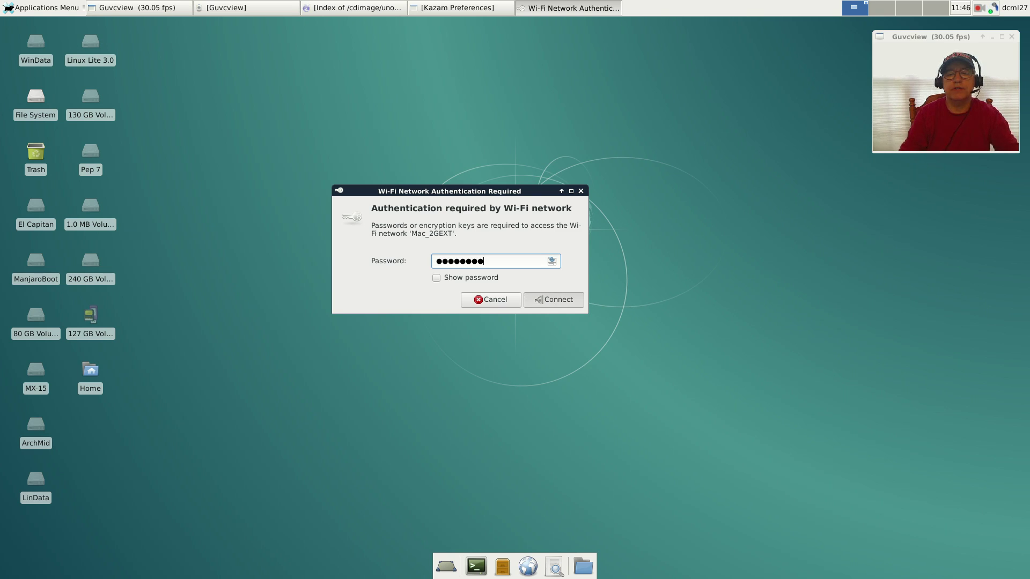
{"action": "key", "text": "Return"}
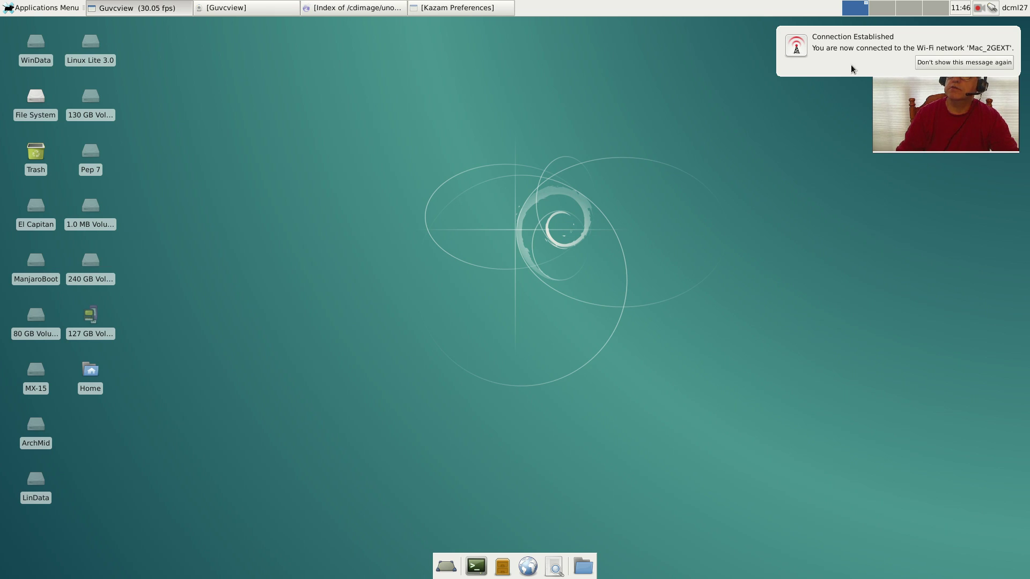
{"action": "left_click", "coordinate": [851, 65]}
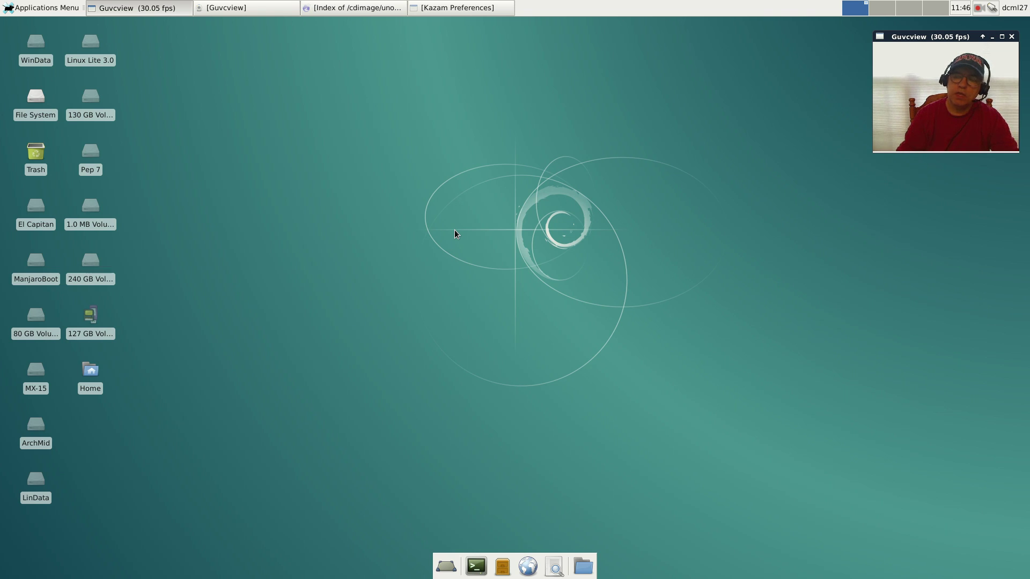
Disconnect Wired connection 1 so that only the Wi-Fi link is used.
{"action": "left_click", "coordinate": [991, 9]}
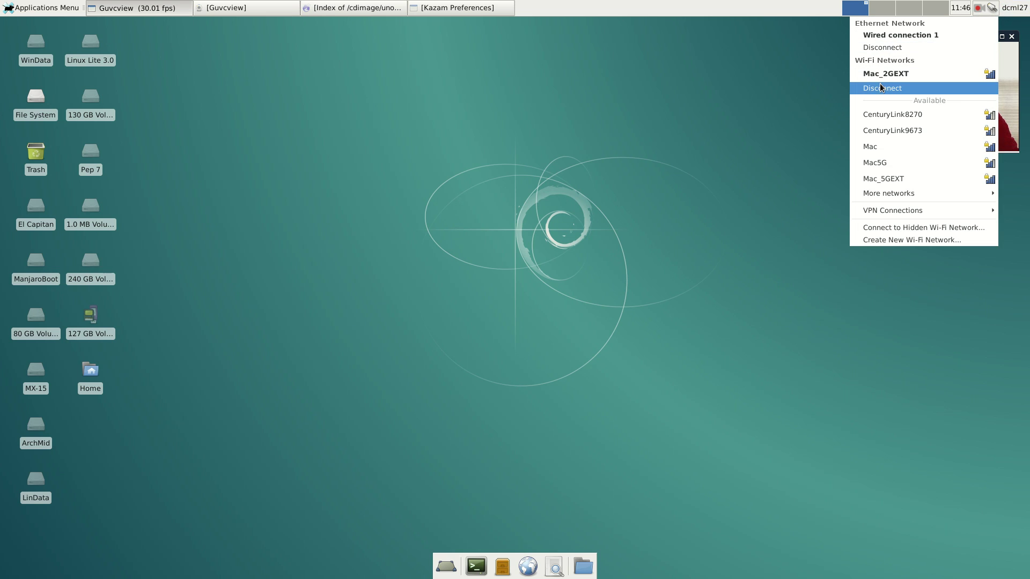
{"action": "left_click", "coordinate": [881, 50]}
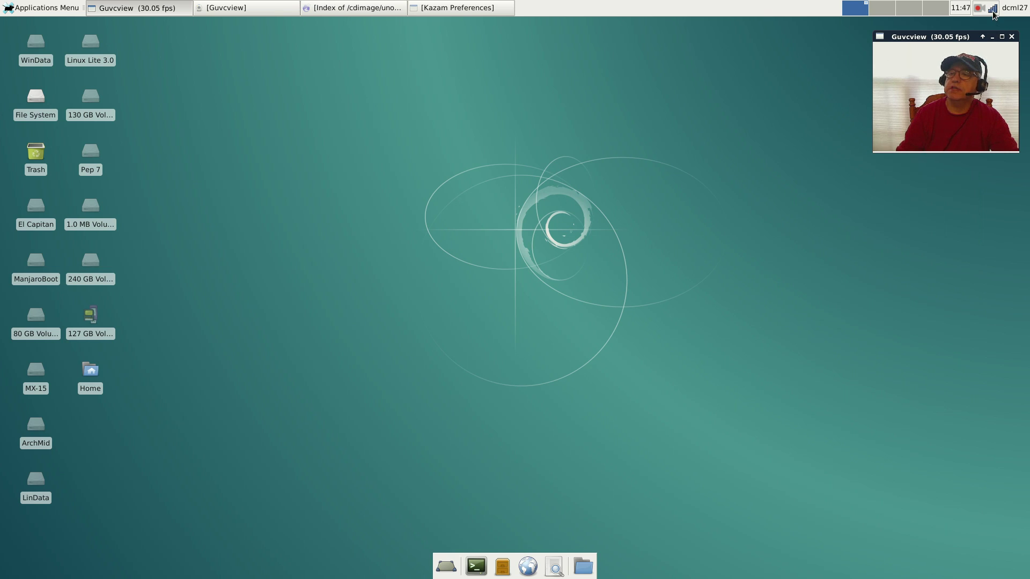
{"action": "mouse_move", "coordinate": [992, 15]}
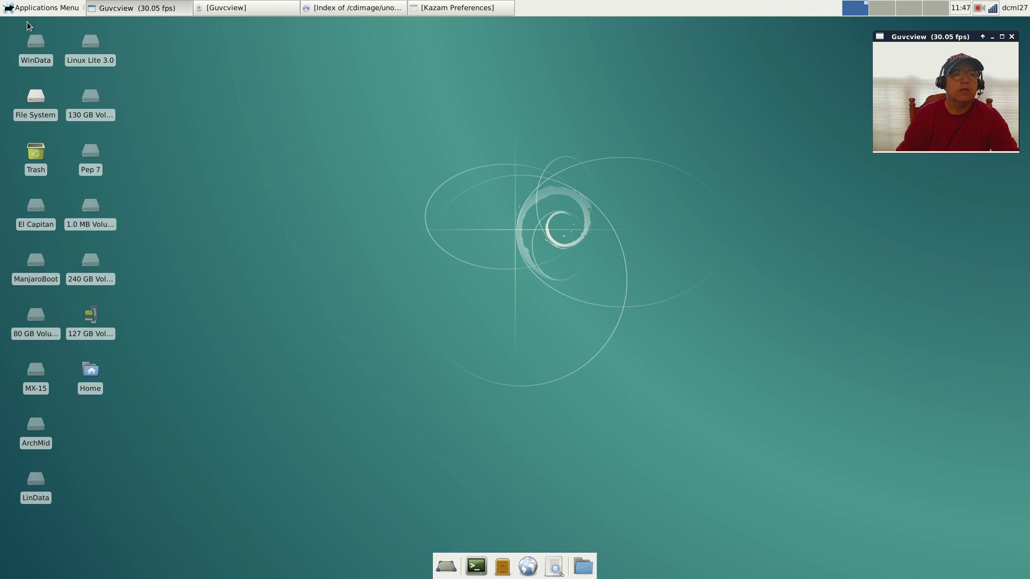
Open NVIDIA X Server Settings, dismiss the driver warning and move the window out of the way.
{"action": "left_click", "coordinate": [39, 6]}
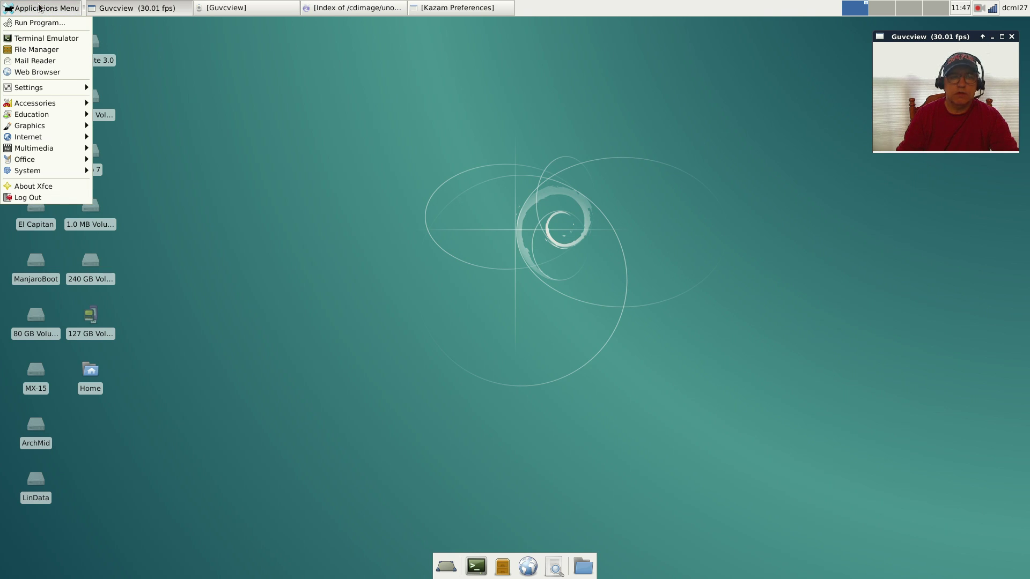
{"action": "mouse_move", "coordinate": [44, 87]}
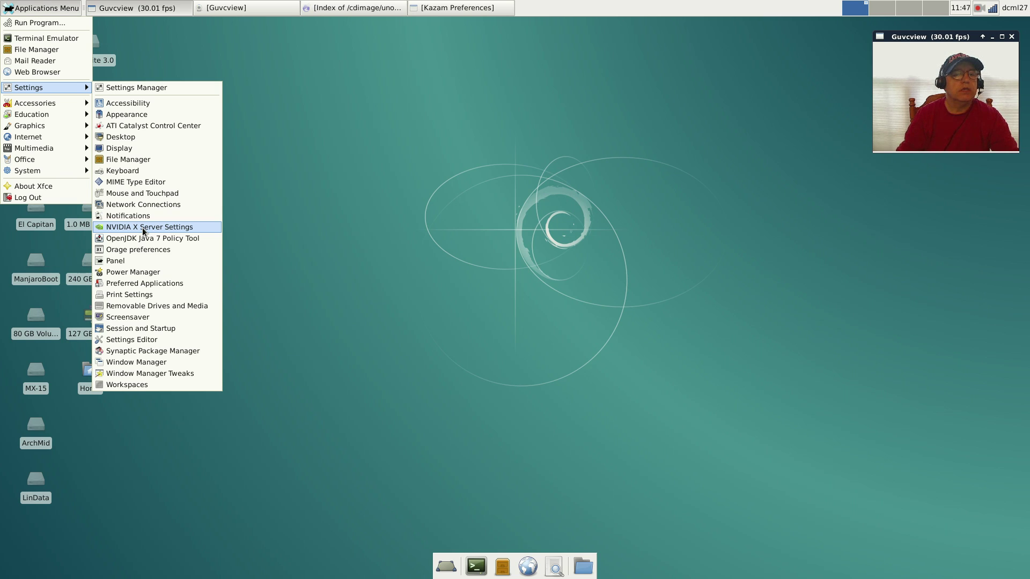
{"action": "left_click", "coordinate": [143, 231]}
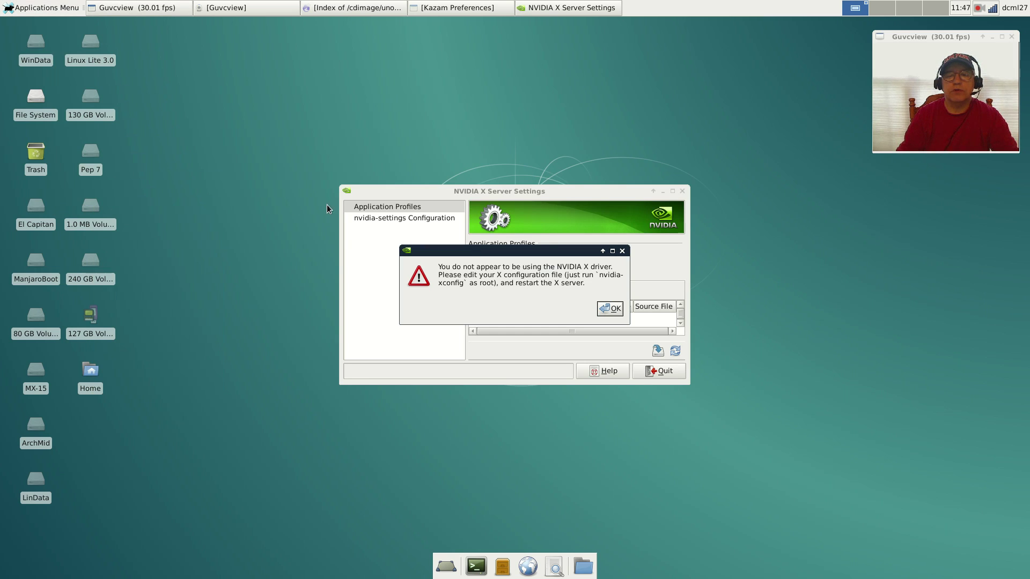
{"action": "left_click_drag", "start_coordinate": [513, 252], "coordinate": [481, 77]}
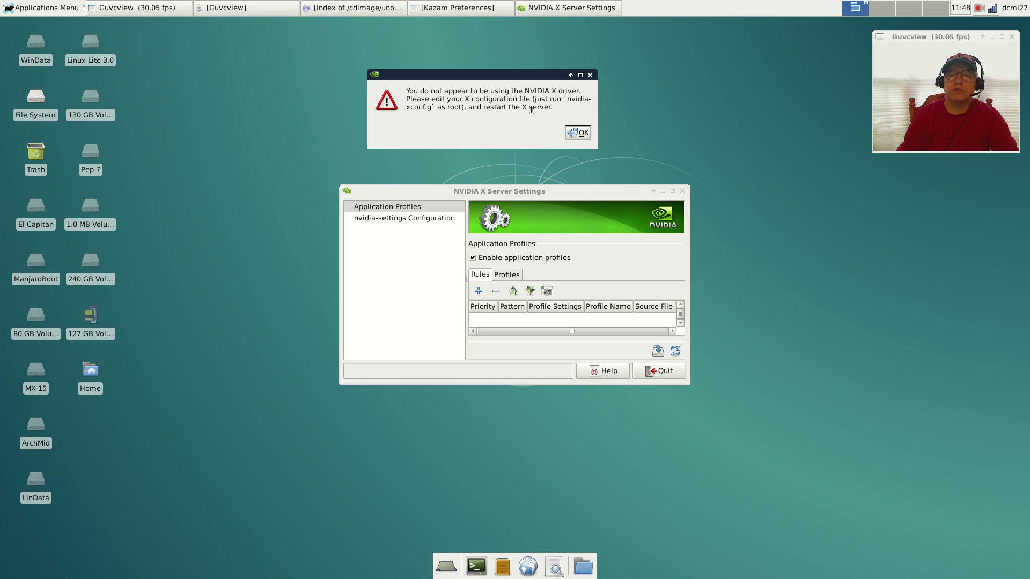
{"action": "left_click", "coordinate": [575, 136]}
{"action": "left_click_drag", "start_coordinate": [531, 191], "coordinate": [517, 173]}
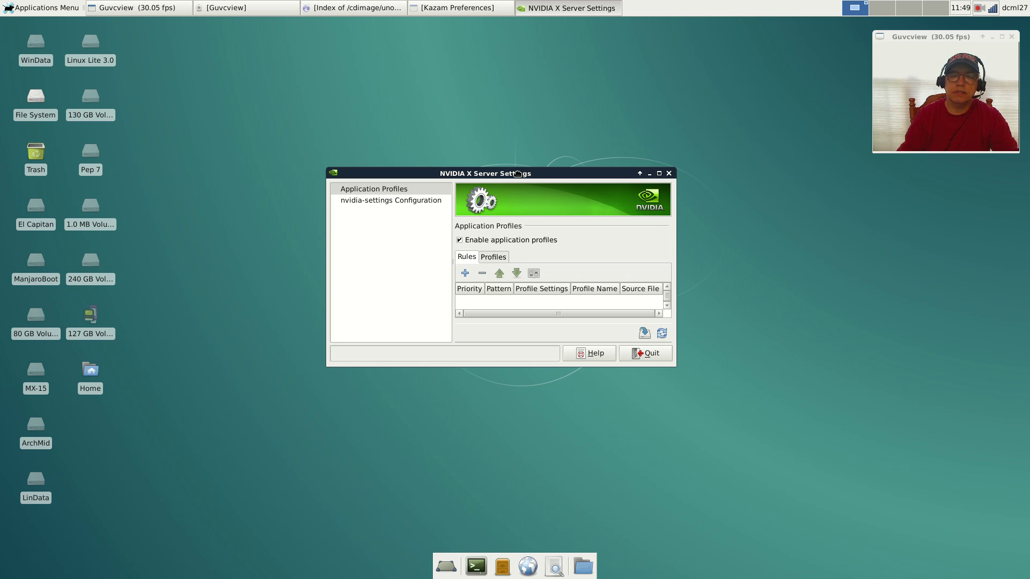
{"action": "left_click", "coordinate": [518, 173]}
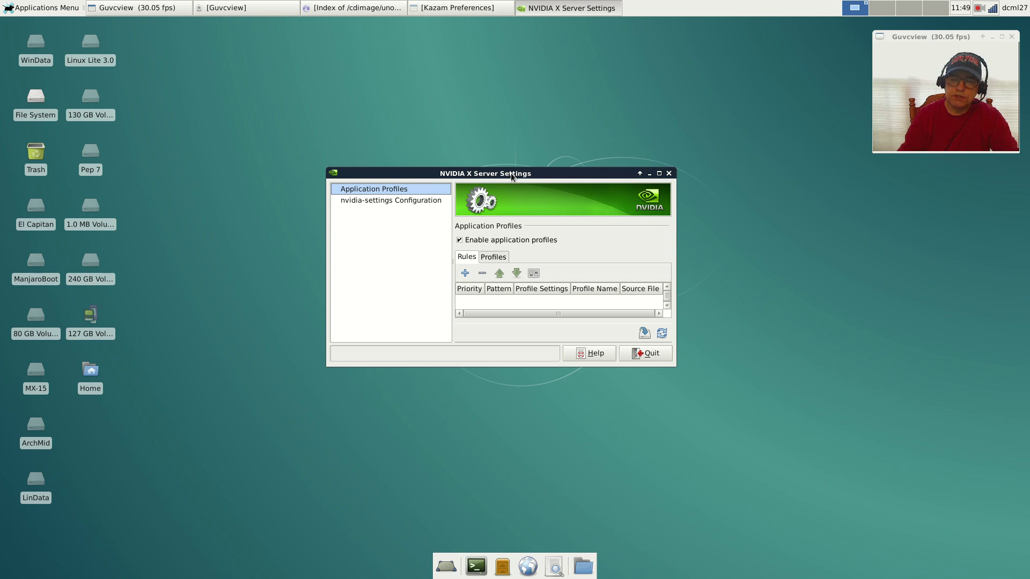
{"action": "left_click_drag", "start_coordinate": [510, 172], "coordinate": [815, 333]}
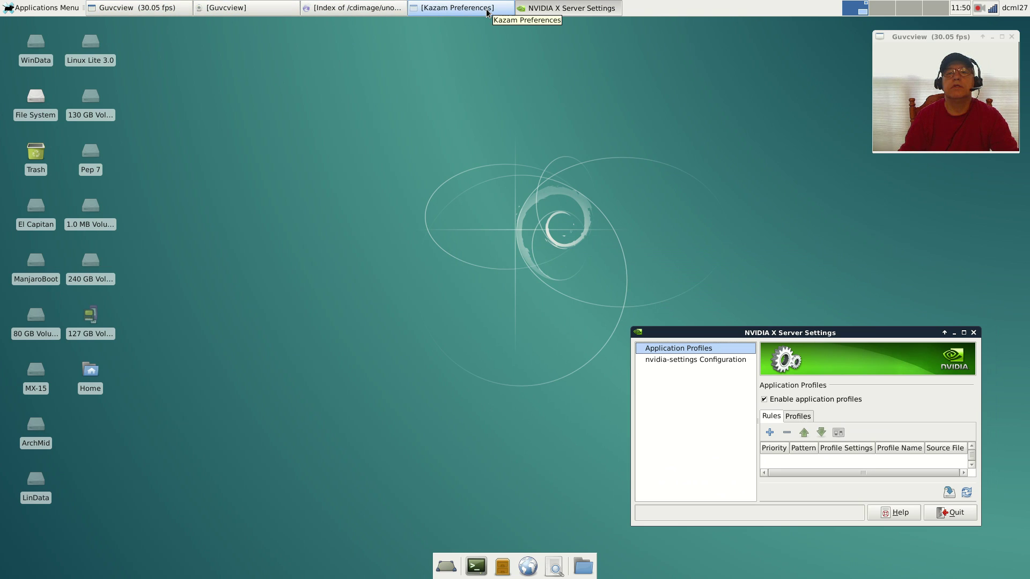
Switch to Iceweasel and search the web for sgfxi in a new tab.
{"action": "left_click", "coordinate": [348, 8]}
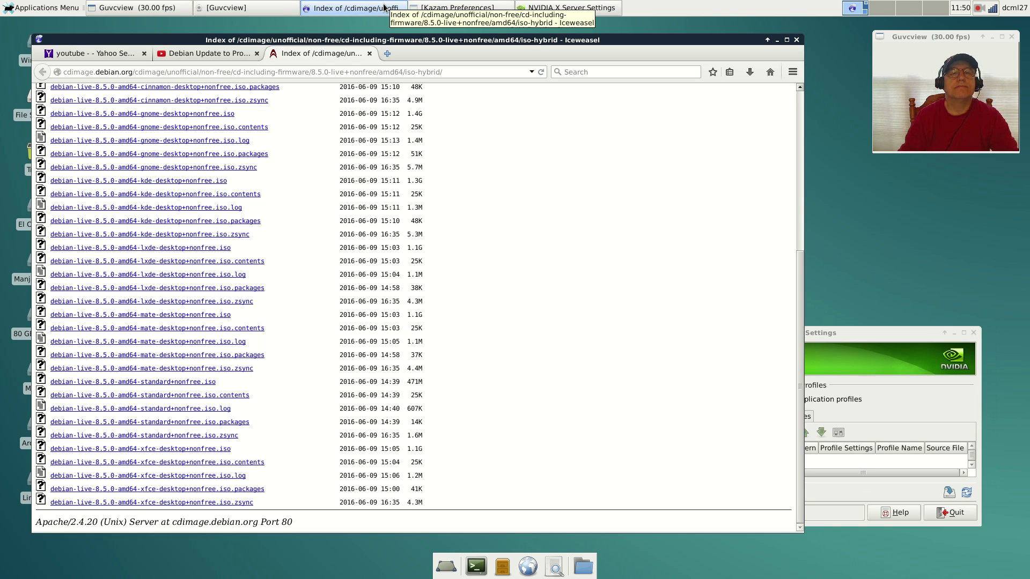
{"action": "left_click", "coordinate": [387, 54]}
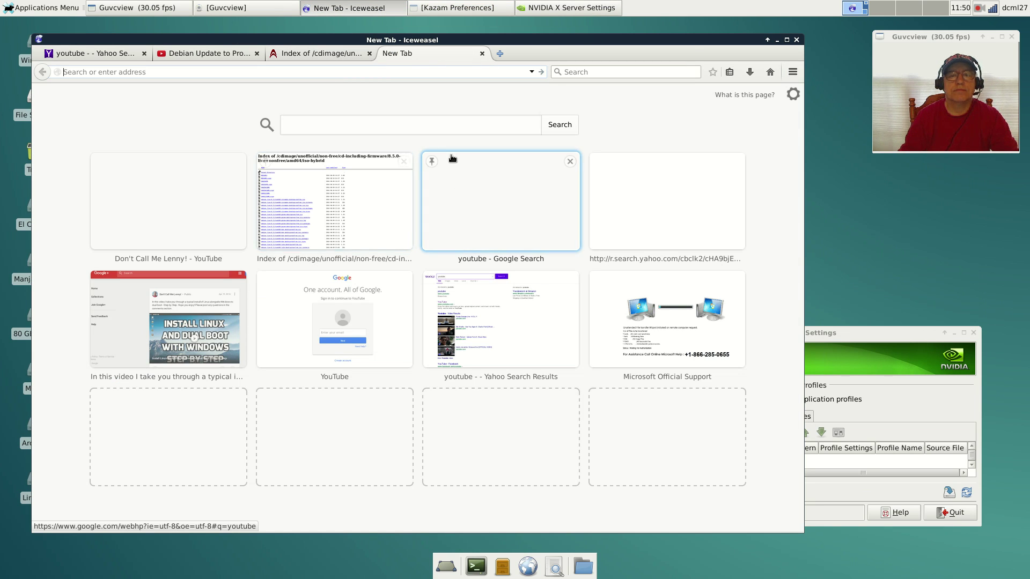
{"action": "left_click", "coordinate": [359, 126]}
{"action": "type", "text": "sg"}
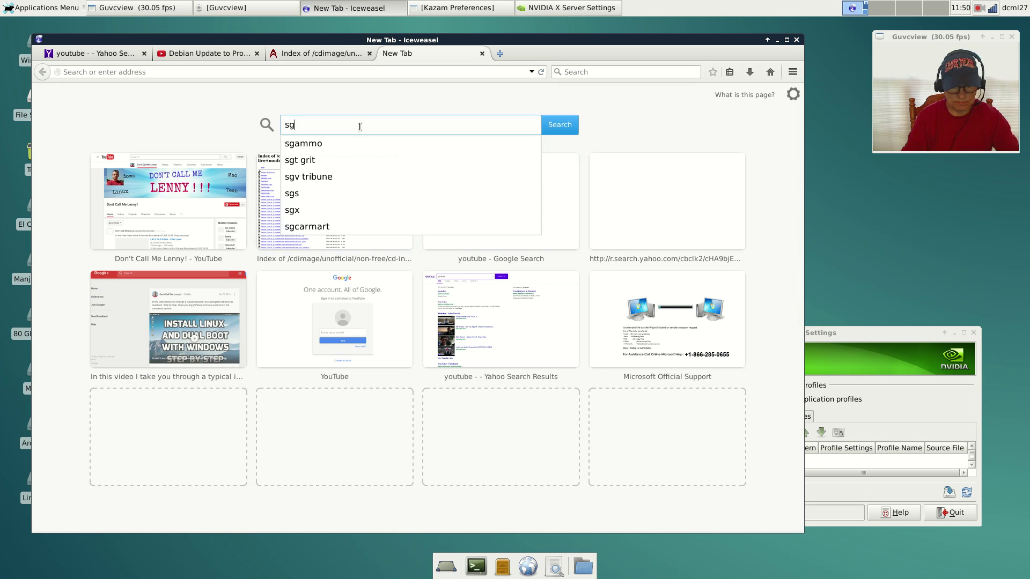
{"action": "type", "text": "fxi"}
{"action": "key", "text": "Return"}
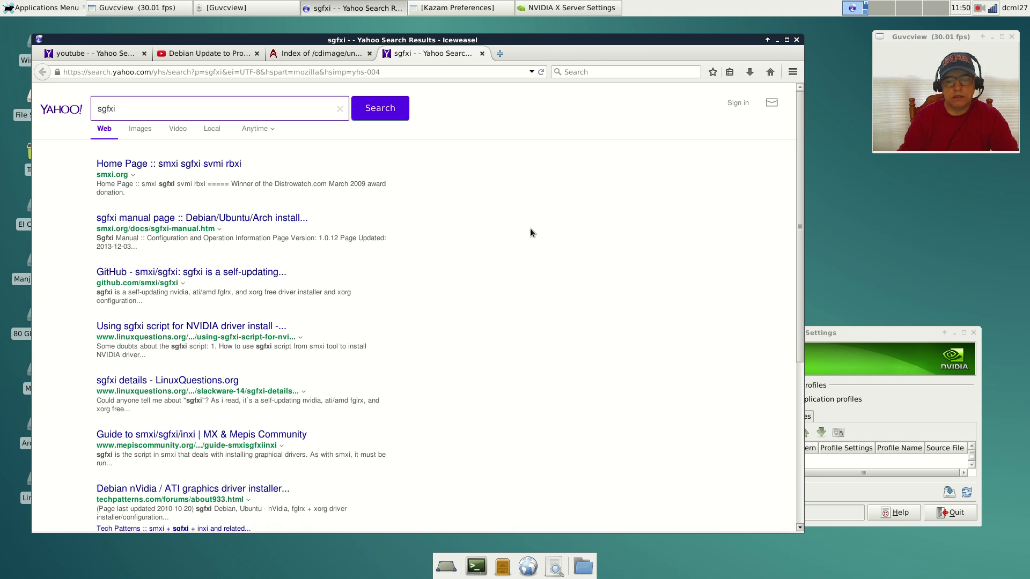
{"action": "left_click_drag", "start_coordinate": [545, 37], "coordinate": [579, 36]}
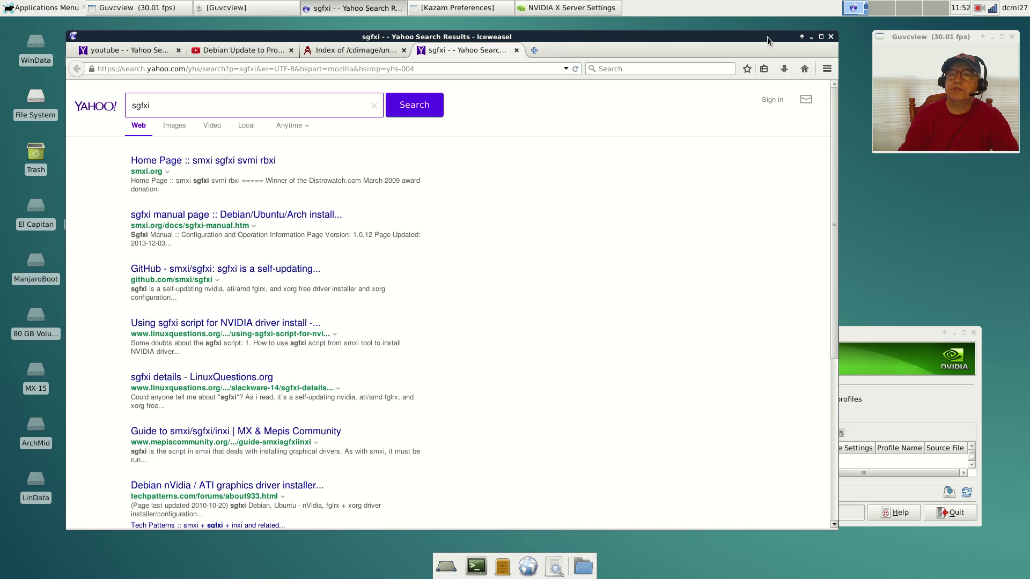
{"action": "mouse_move", "coordinate": [767, 37]}
{"action": "left_mouse_down"}
{"action": "mouse_move", "coordinate": [758, 41]}
{"action": "mouse_move", "coordinate": [766, 38]}
{"action": "left_mouse_up"}
Minimize the browser and close the NVIDIA X Server Settings window.
{"action": "left_click", "coordinate": [899, 336]}
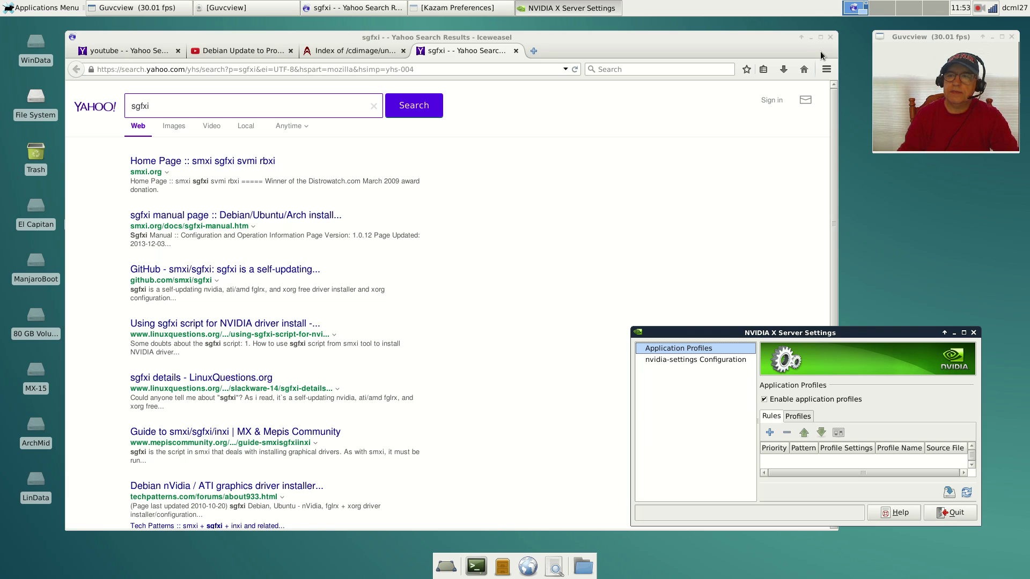
{"action": "left_click", "coordinate": [810, 37]}
{"action": "left_click_drag", "start_coordinate": [854, 333], "coordinate": [523, 268]}
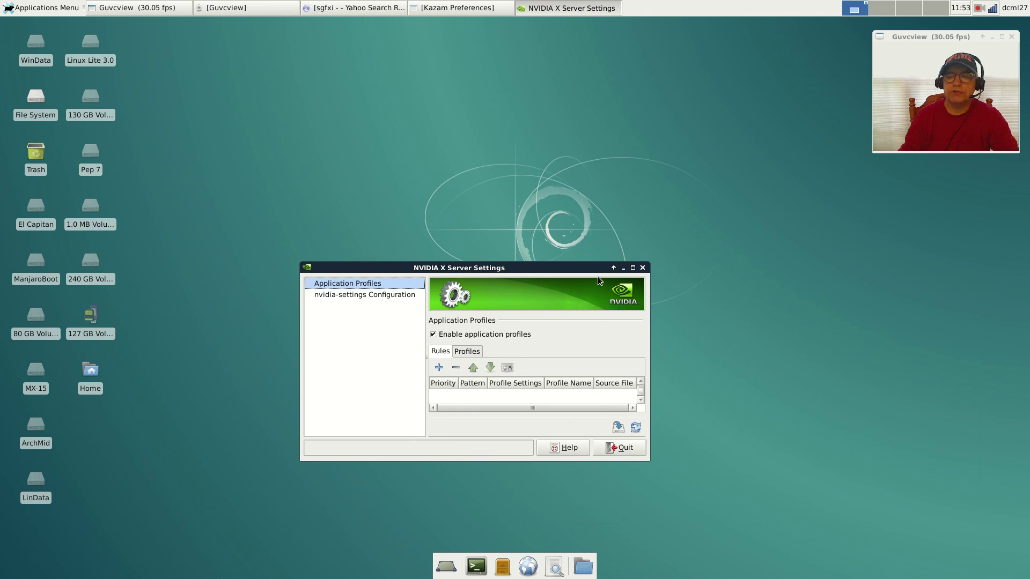
{"action": "left_click", "coordinate": [642, 267]}
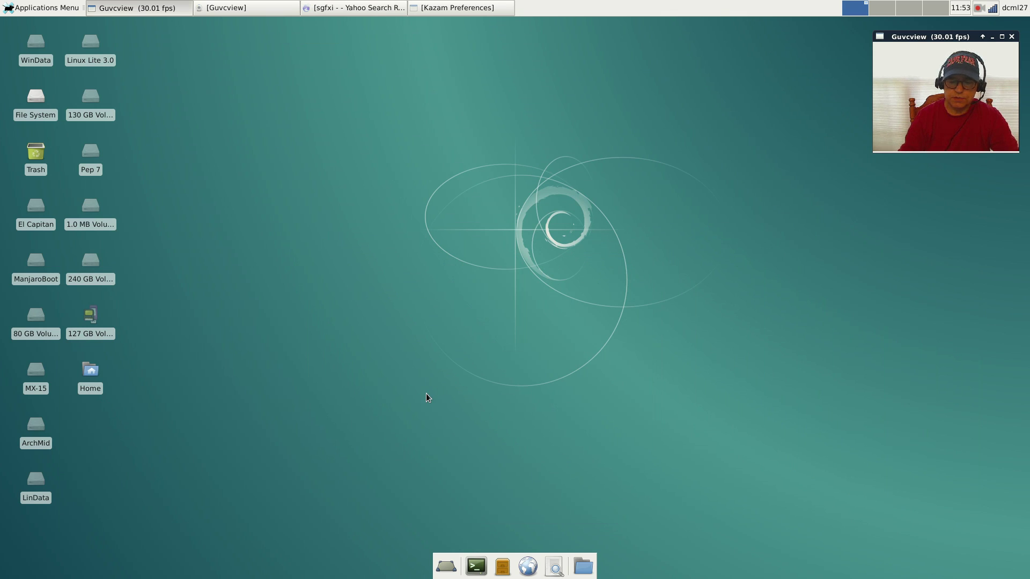
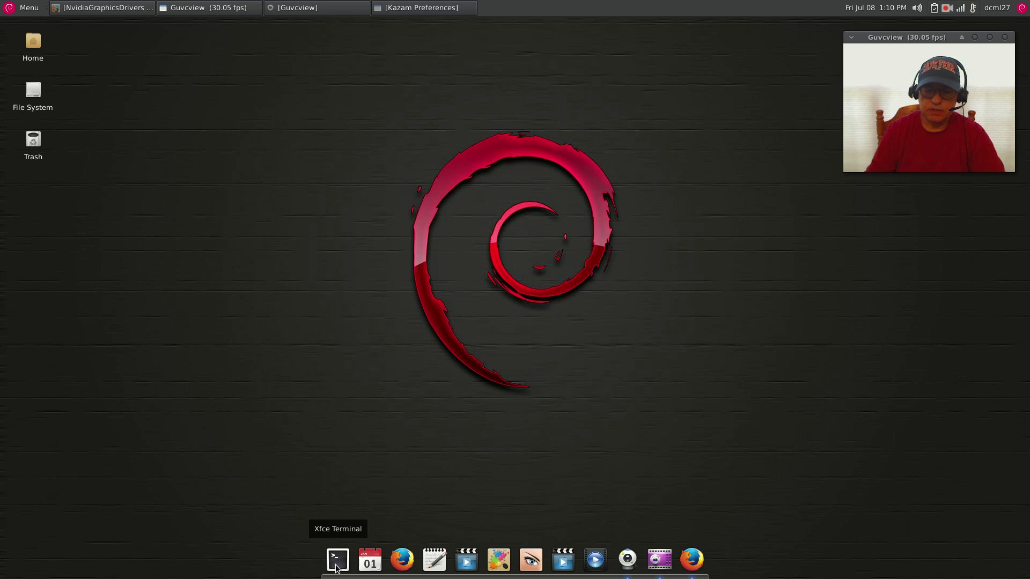
List the contents of /etc/X11 in a terminal to check for the Xorg configuration file, and close the terminal.
{"action": "left_click", "coordinate": [337, 567]}
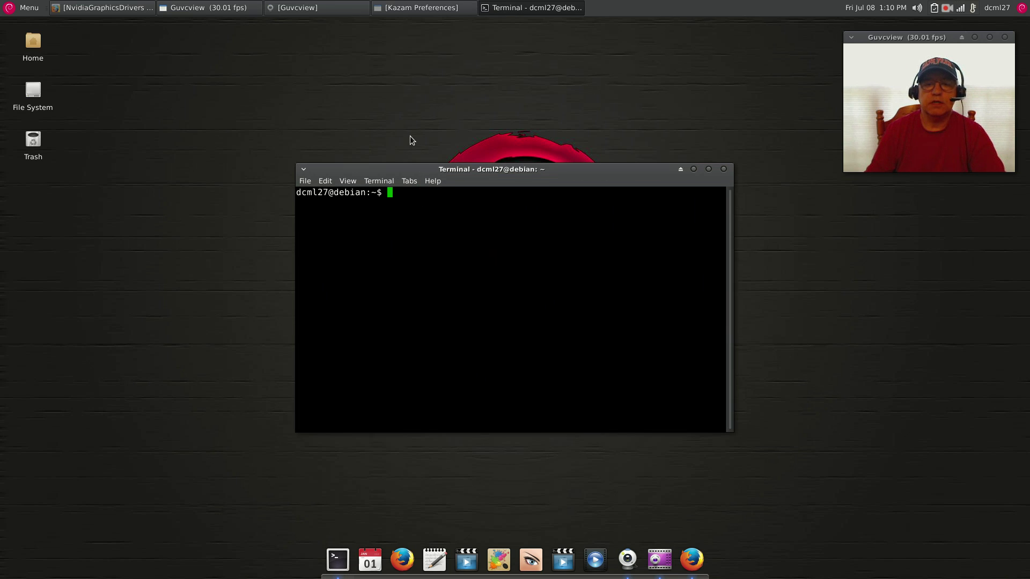
{"action": "type", "text": "cd /et"}
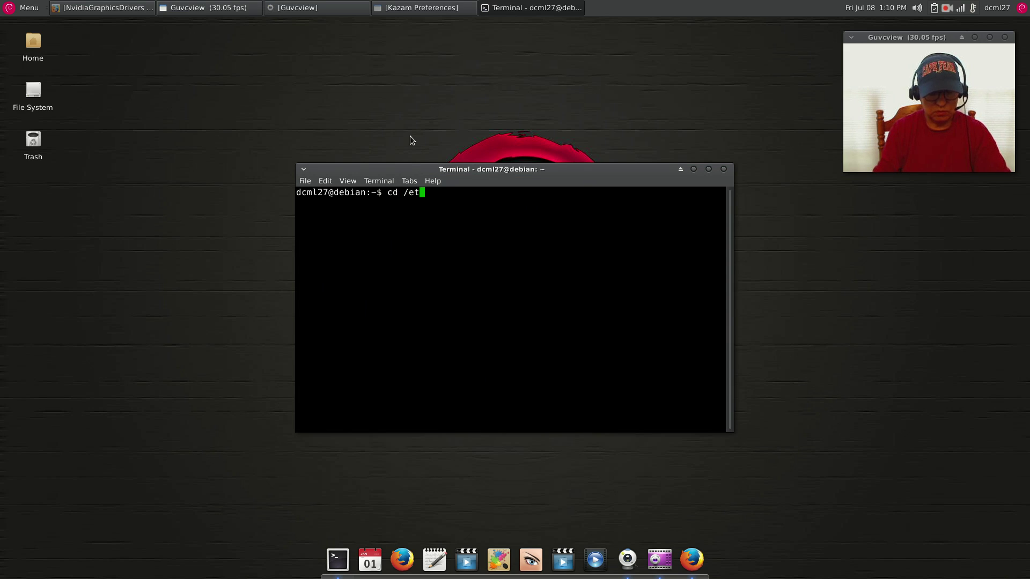
{"action": "type", "text": "c/X11"}
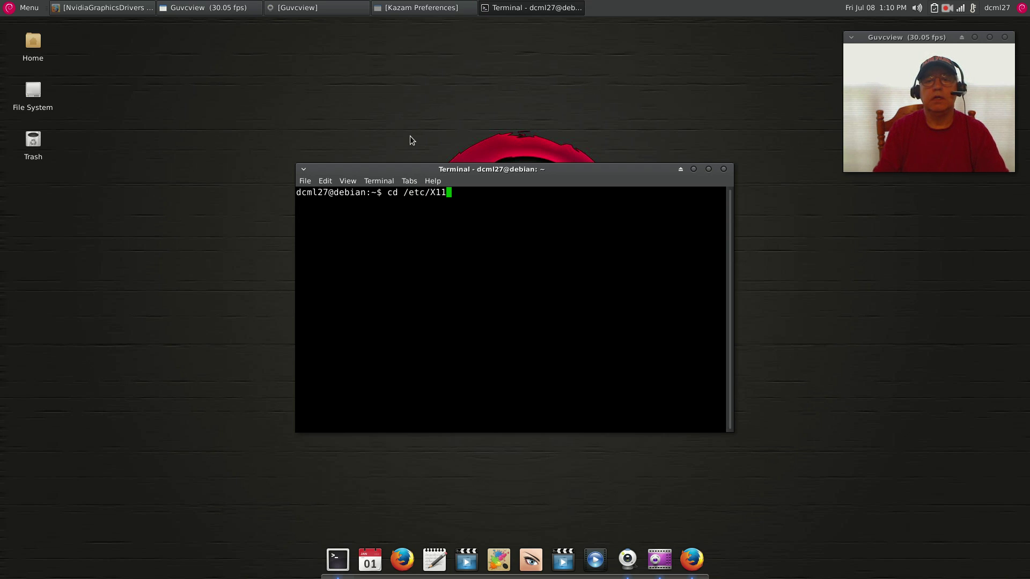
{"action": "key", "text": "Return"}
{"action": "type", "text": "ls"}
{"action": "key", "text": "Return"}
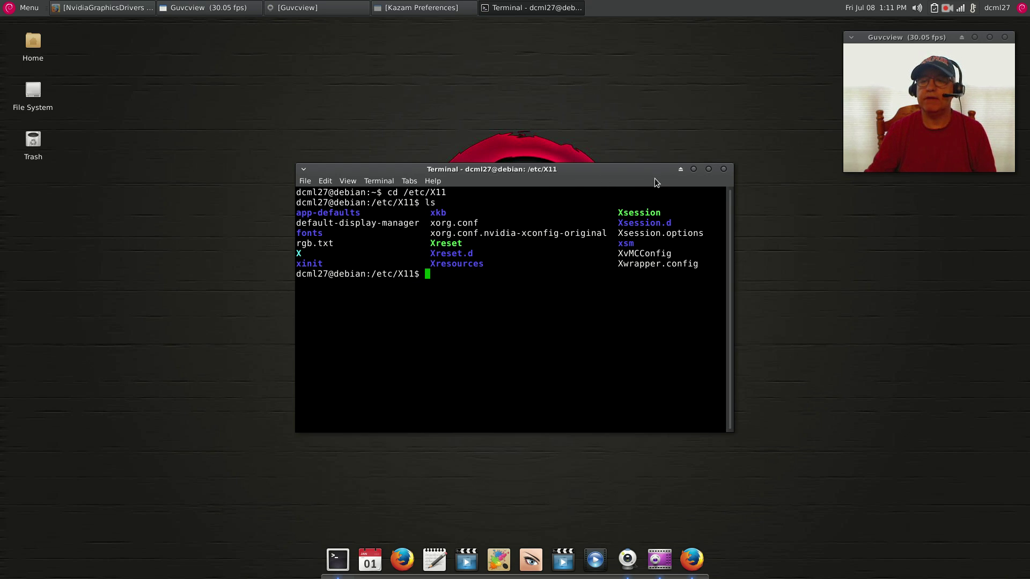
{"action": "left_click", "coordinate": [723, 170]}
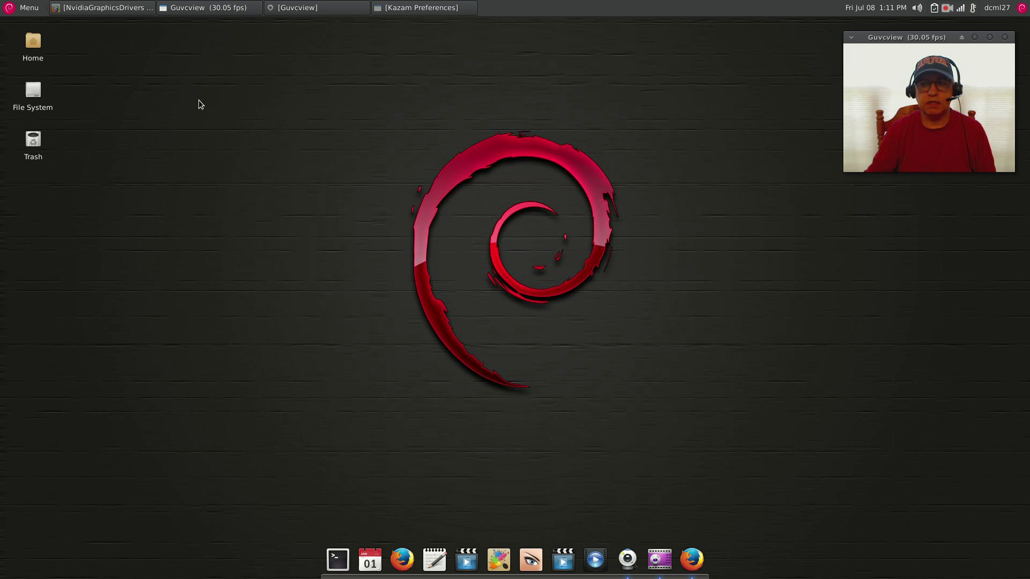
Switch to Firefox, return to the "debian nvidia" search results and reopen the NvidiaGraphicsDrivers Debian Wiki page.
{"action": "left_click", "coordinate": [105, 11]}
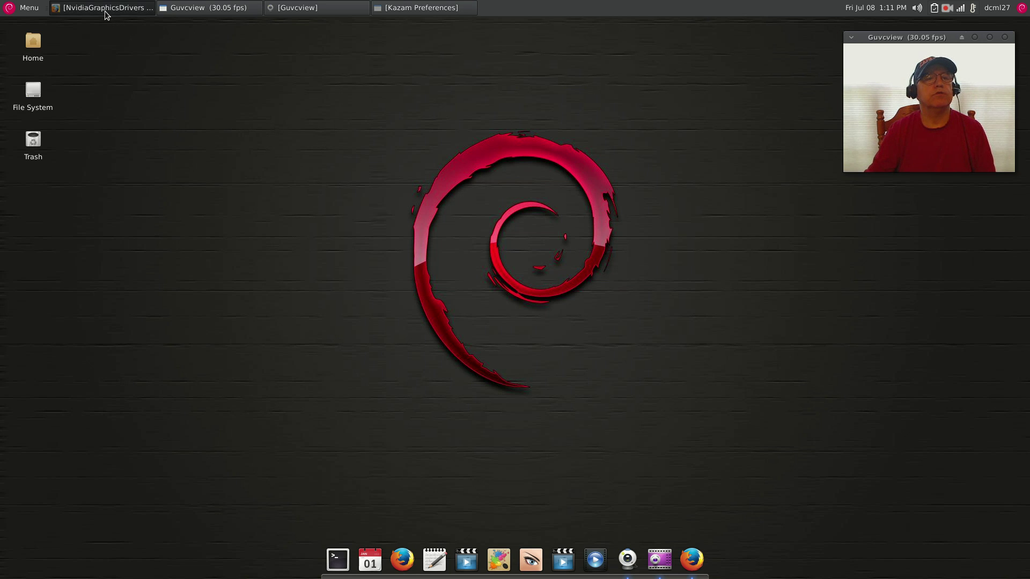
{"action": "scroll", "coordinate": [262, 149], "scroll_direction": "up", "scroll_amount": 10}
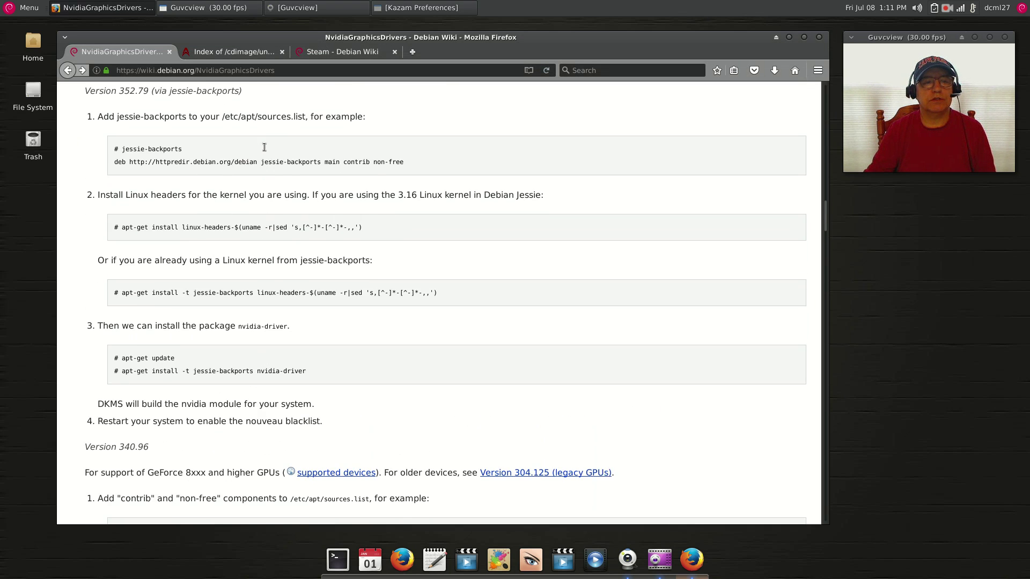
{"action": "scroll", "coordinate": [263, 145], "scroll_direction": "up", "scroll_amount": 10}
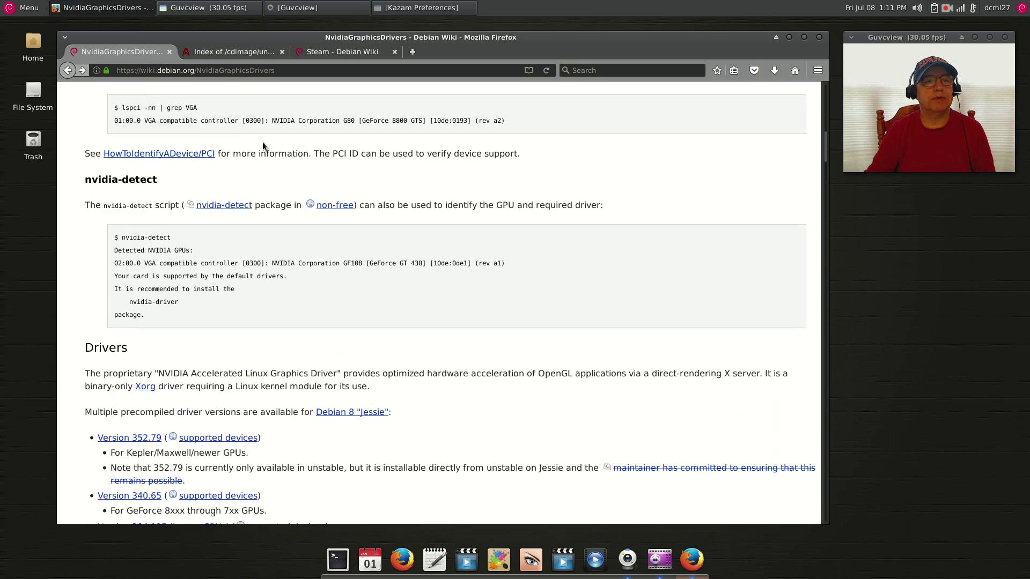
{"action": "scroll", "coordinate": [262, 141], "scroll_direction": "up", "scroll_amount": 2}
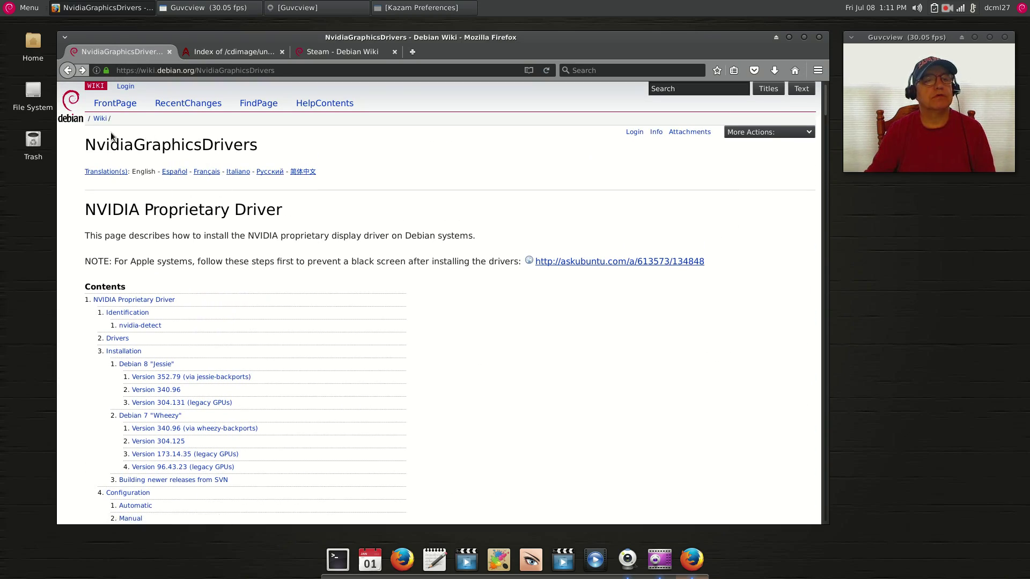
{"action": "left_click", "coordinate": [68, 70]}
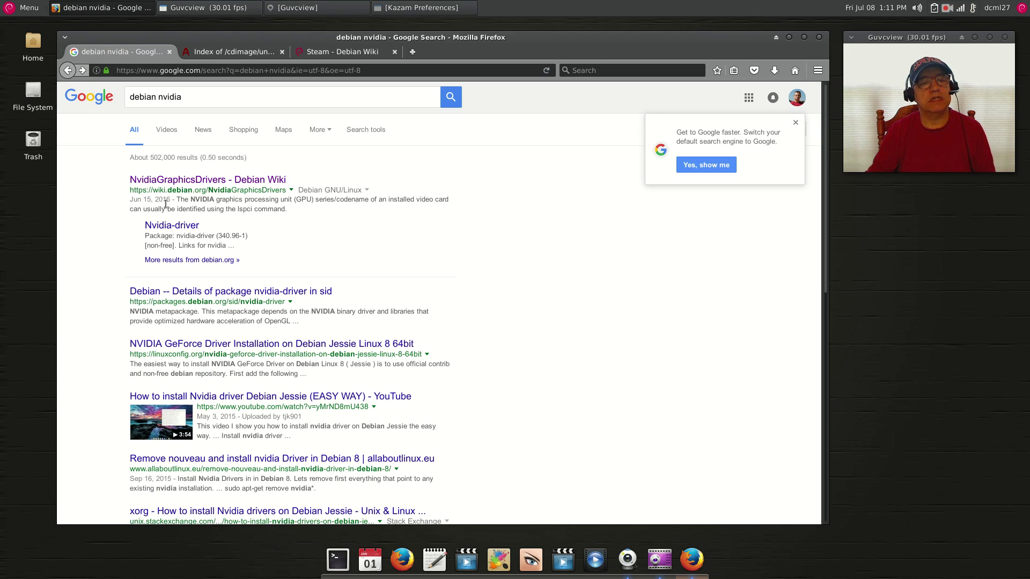
{"action": "left_click", "coordinate": [197, 181]}
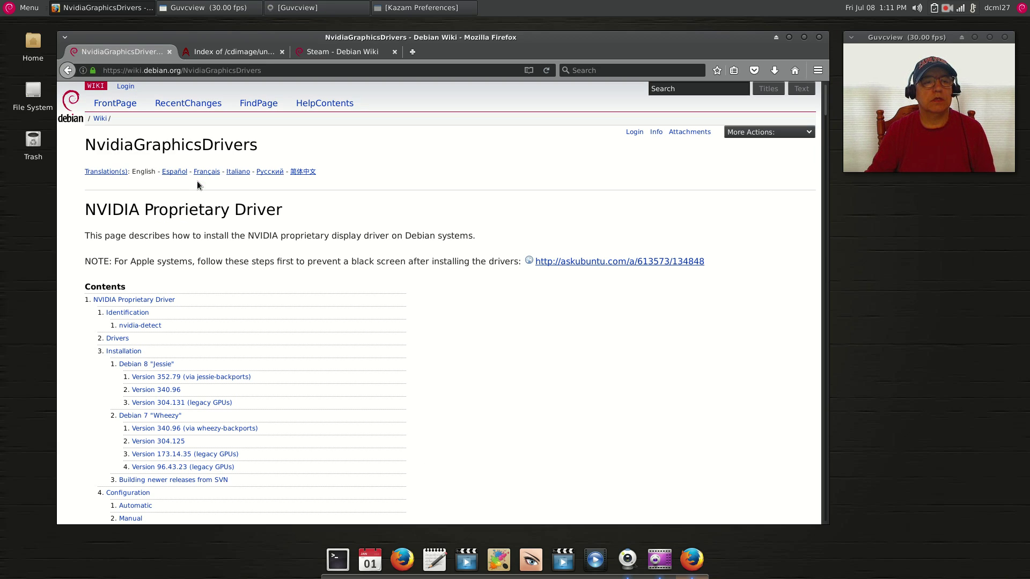
Read the wiki's Debian 8 "Jessie" installation instructions for driver versions 352.79 and 340.96.
{"action": "scroll", "coordinate": [322, 264], "scroll_direction": "down", "scroll_amount": 10}
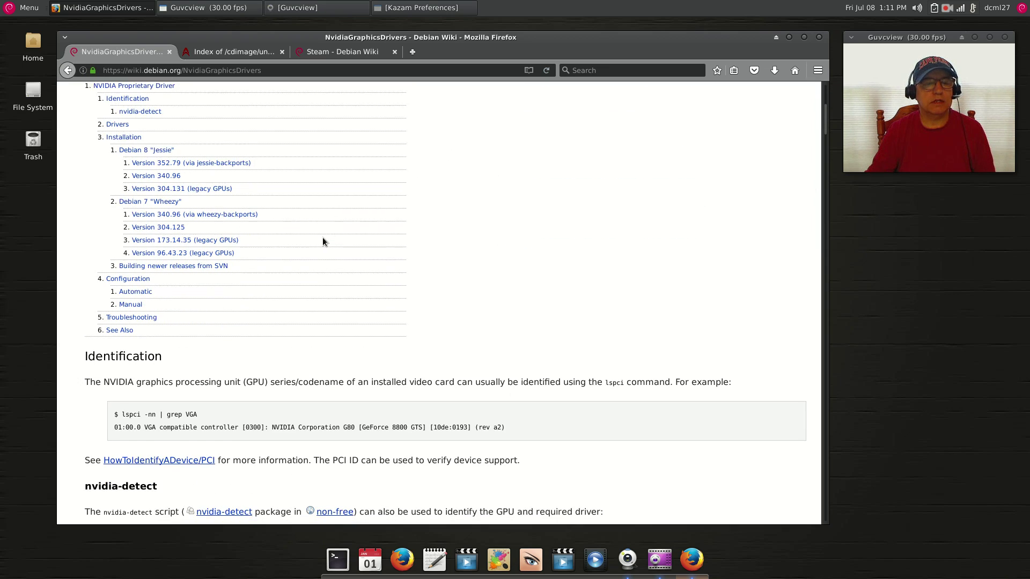
{"action": "scroll", "coordinate": [311, 242], "scroll_direction": "down", "scroll_amount": 10}
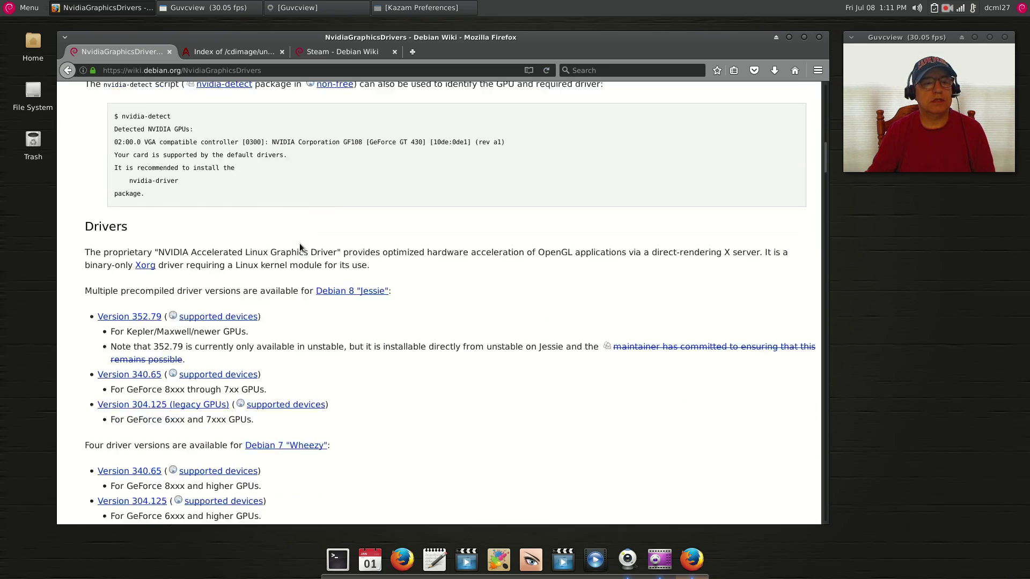
{"action": "scroll", "coordinate": [300, 247], "scroll_direction": "down", "scroll_amount": 12}
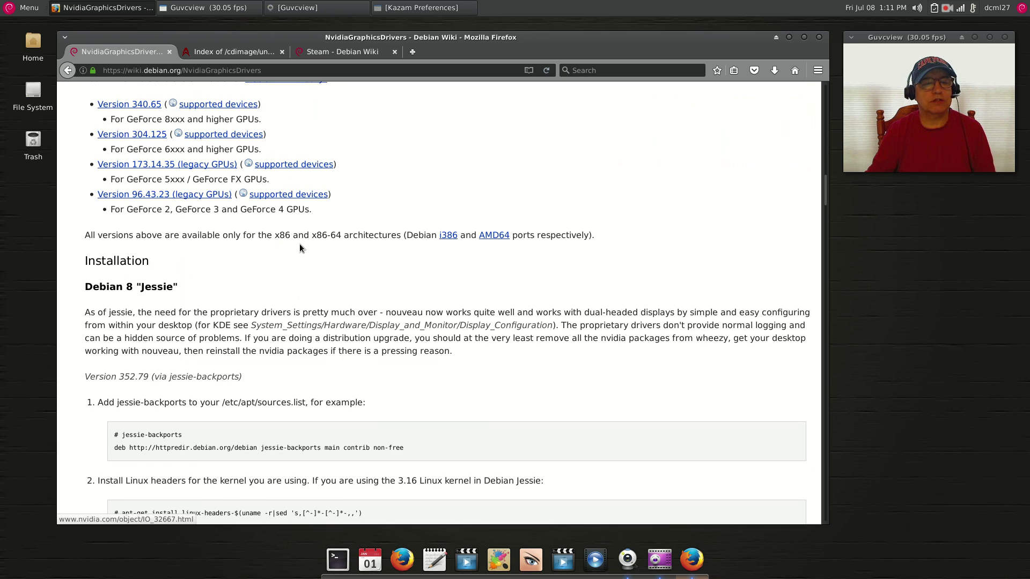
{"action": "scroll", "coordinate": [300, 245], "scroll_direction": "down", "scroll_amount": 3}
{"action": "scroll", "coordinate": [300, 245], "scroll_direction": "down", "scroll_amount": 5}
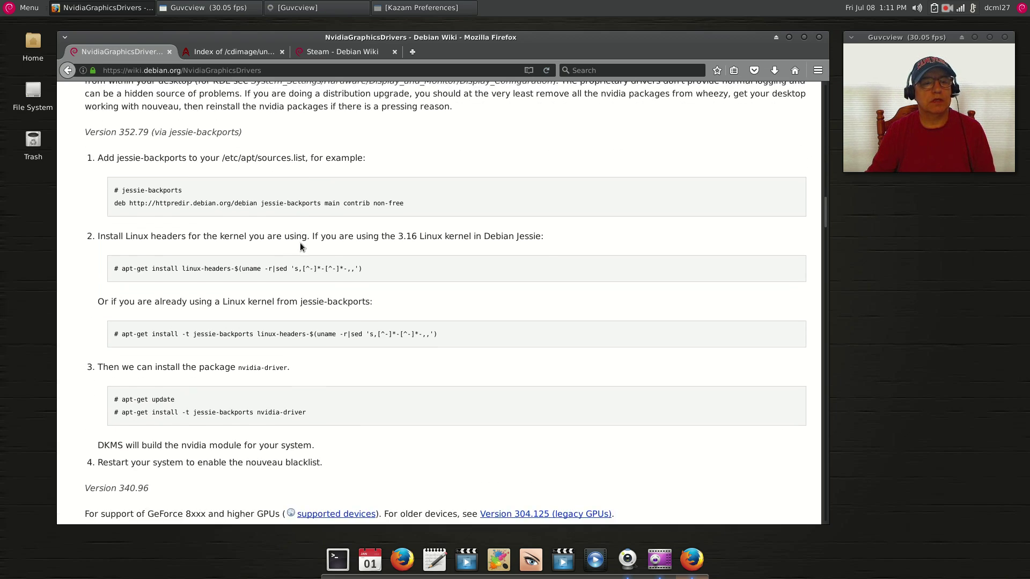
{"action": "scroll", "coordinate": [300, 243], "scroll_direction": "down", "scroll_amount": 5}
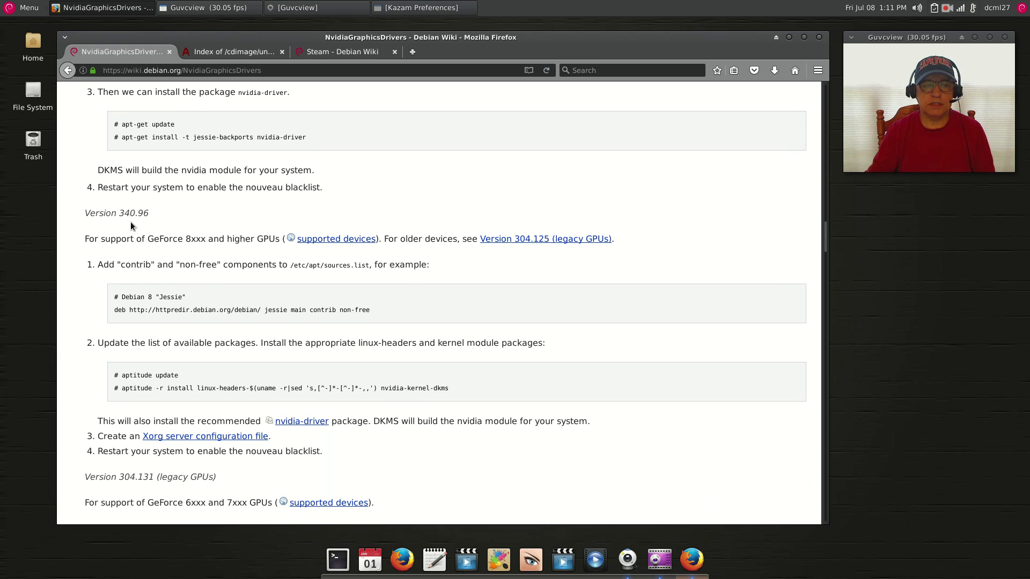
{"action": "scroll", "coordinate": [131, 223], "scroll_direction": "up", "scroll_amount": 4}
{"action": "scroll", "coordinate": [132, 226], "scroll_direction": "up", "scroll_amount": 8}
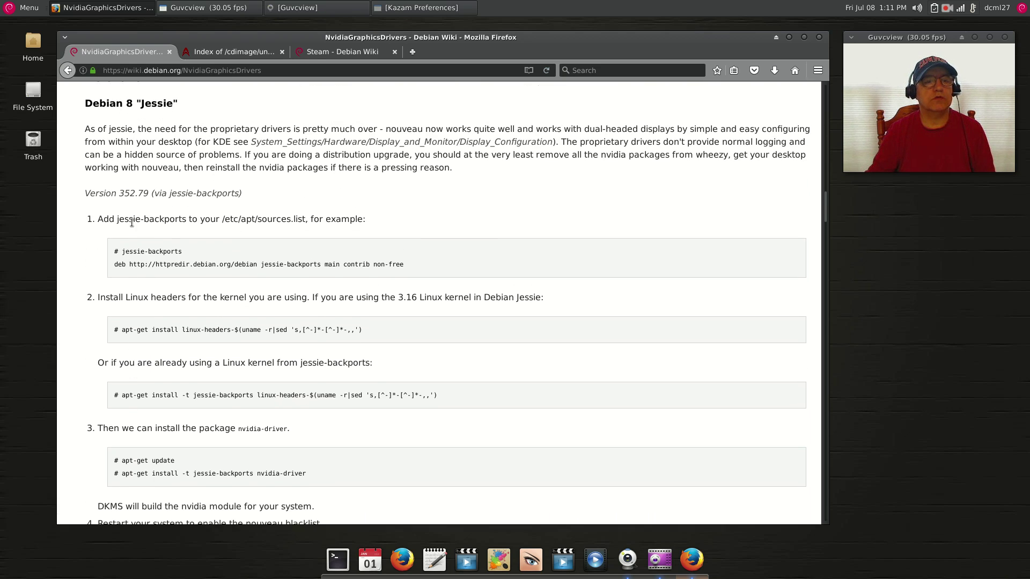
{"action": "scroll", "coordinate": [301, 262], "scroll_direction": "down", "scroll_amount": 12}
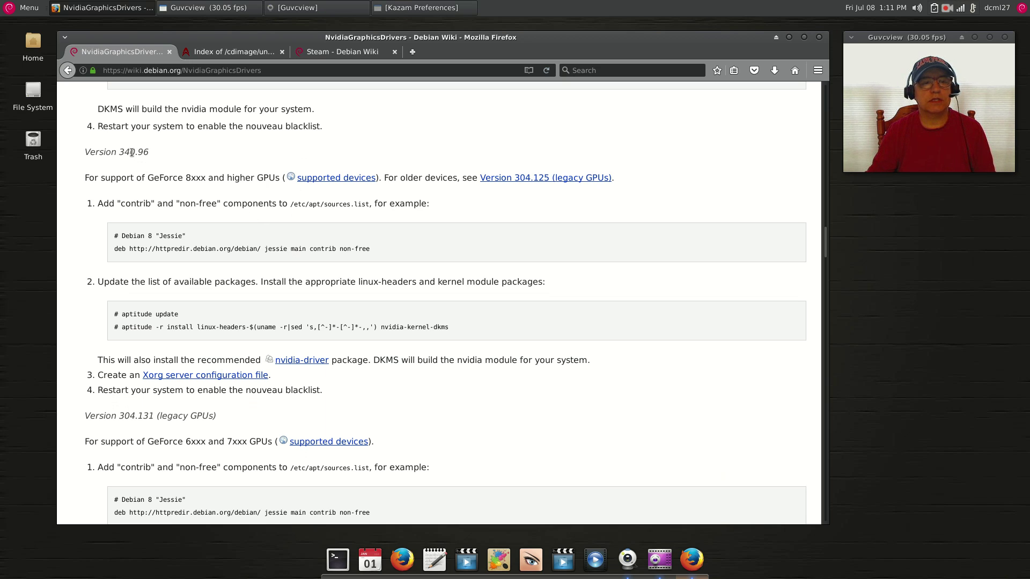
{"action": "scroll", "coordinate": [209, 190], "scroll_direction": "down", "scroll_amount": 1}
{"action": "scroll", "coordinate": [210, 191], "scroll_direction": "down", "scroll_amount": 2}
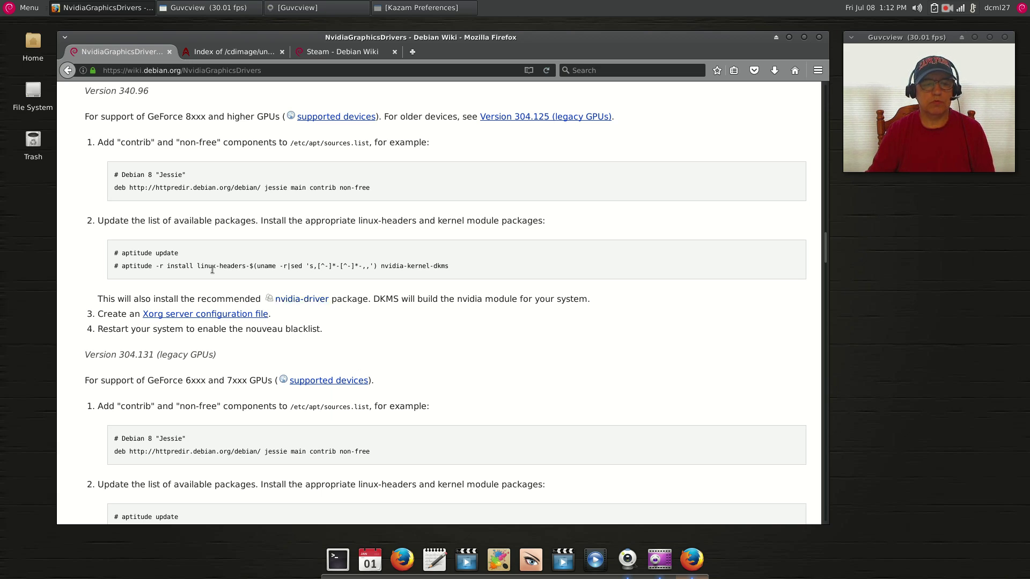
Open NVIDIA X Server Settings to check the installed driver version, and quit it.
{"action": "left_click", "coordinate": [31, 10]}
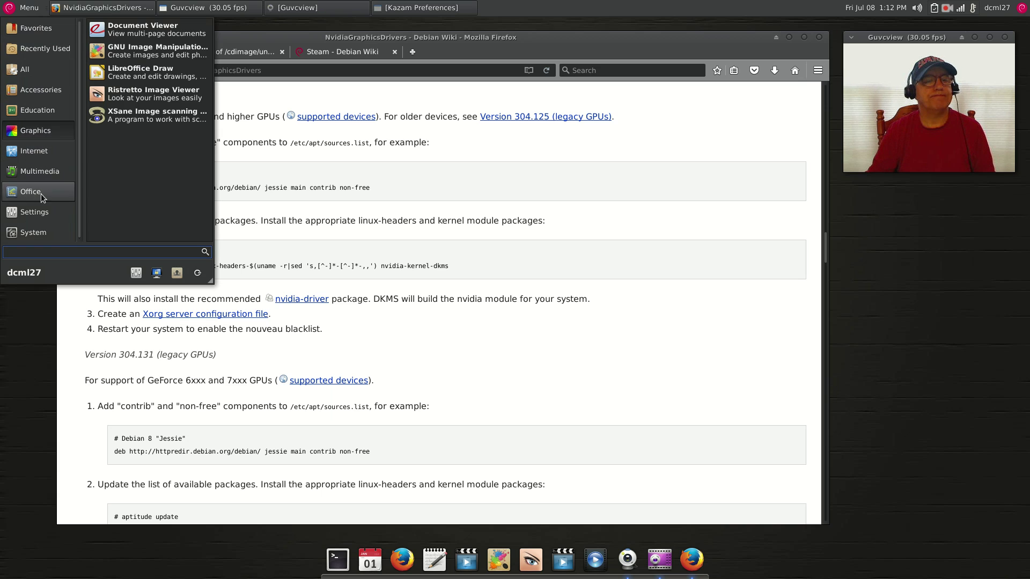
{"action": "mouse_move", "coordinate": [42, 227]}
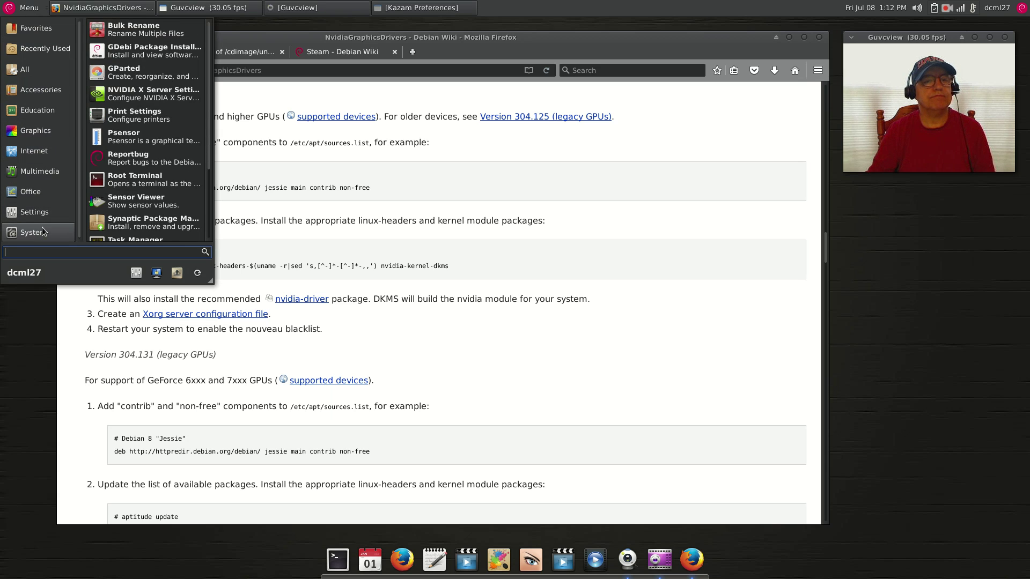
{"action": "left_click", "coordinate": [151, 92]}
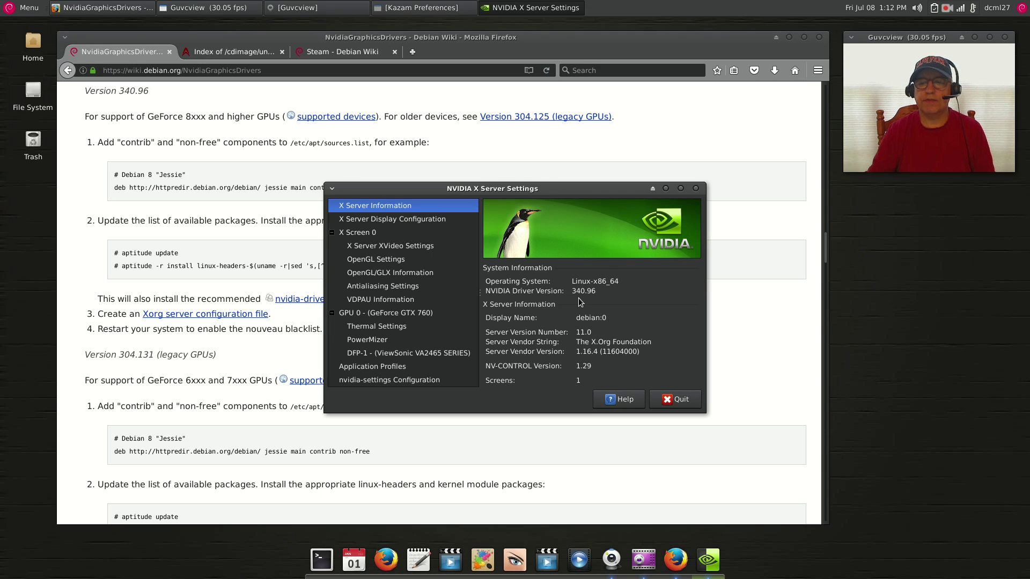
{"action": "left_click", "coordinate": [668, 401]}
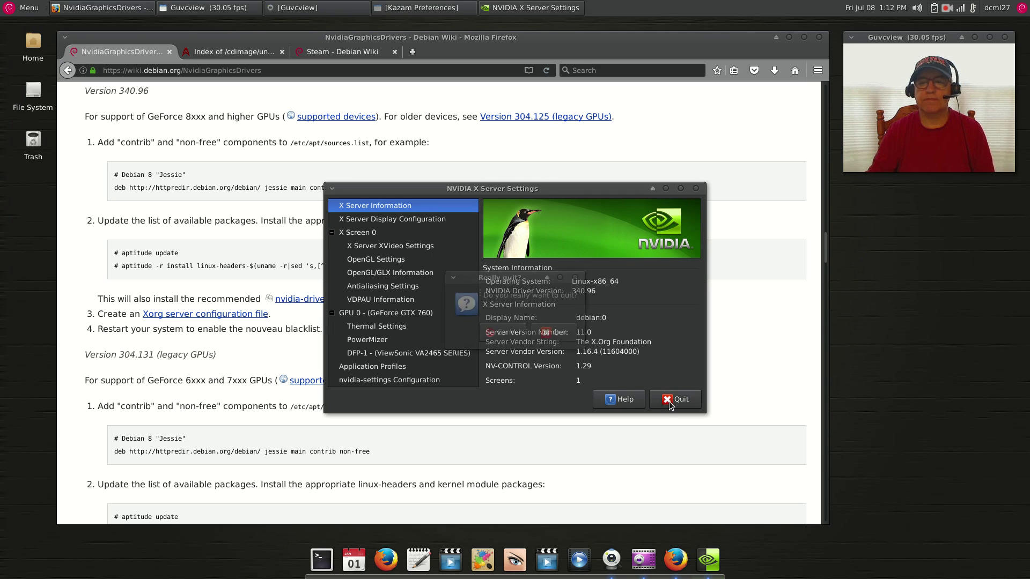
{"action": "left_click", "coordinate": [561, 334]}
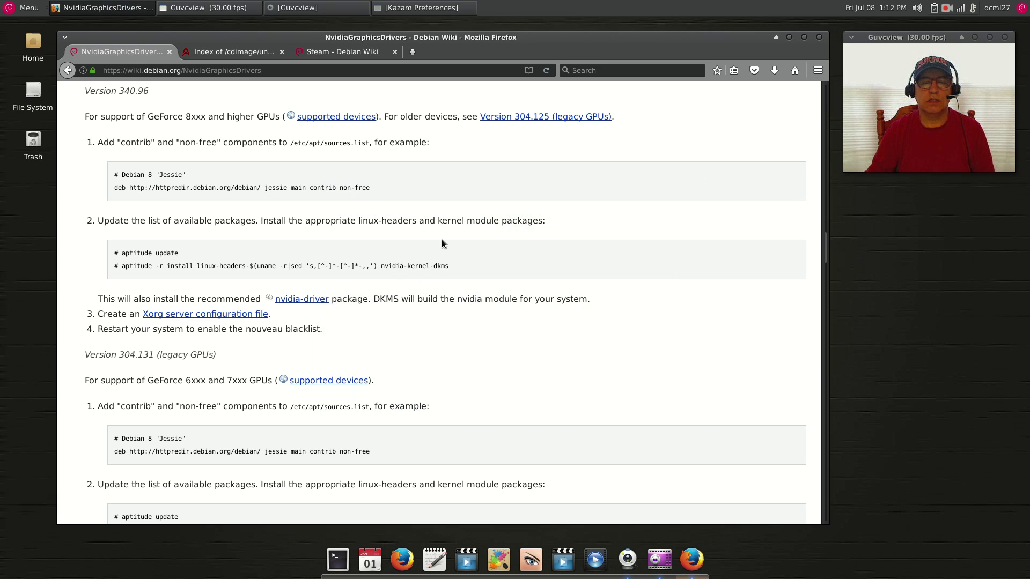